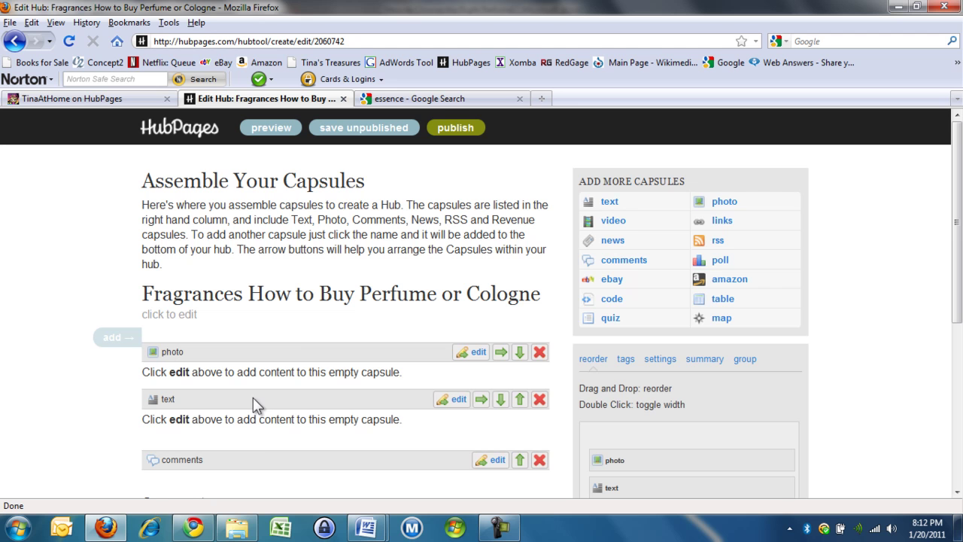
Step: Copy the full text of the Word document 'How to Choose the Right Perfume'
{"action": "scroll", "coordinate": [317, 302], "scroll_direction": "down", "scroll_amount": 4}
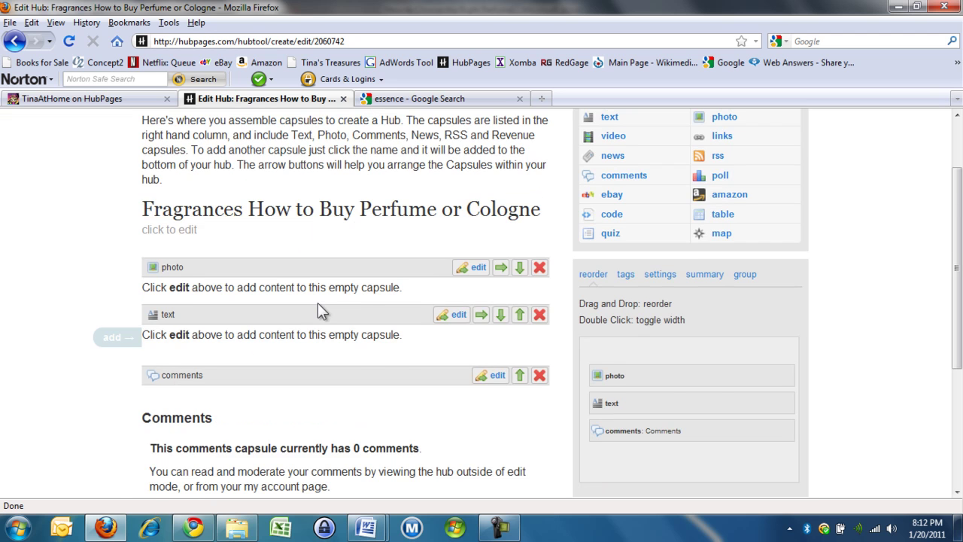
{"action": "scroll", "coordinate": [530, 265], "scroll_direction": "up", "scroll_amount": 4}
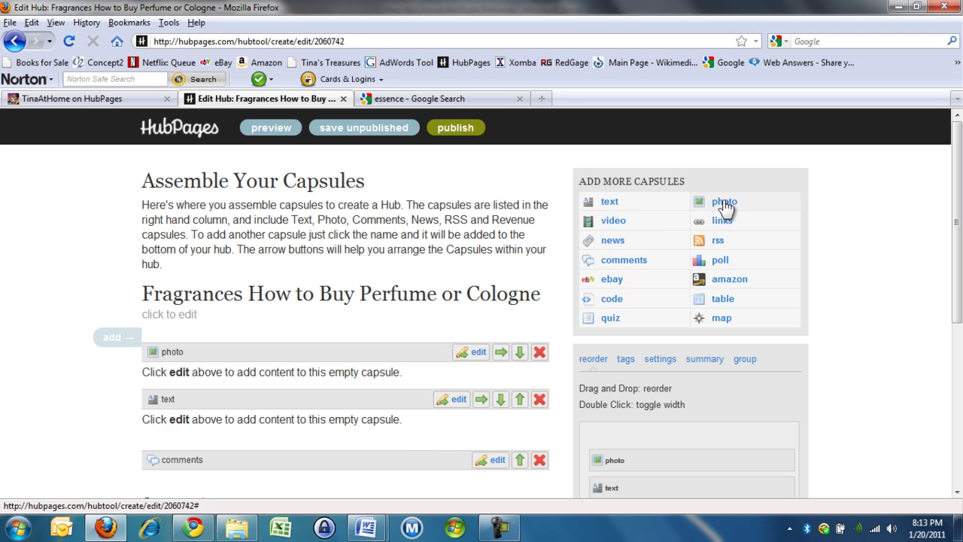
{"action": "left_click", "coordinate": [366, 527]}
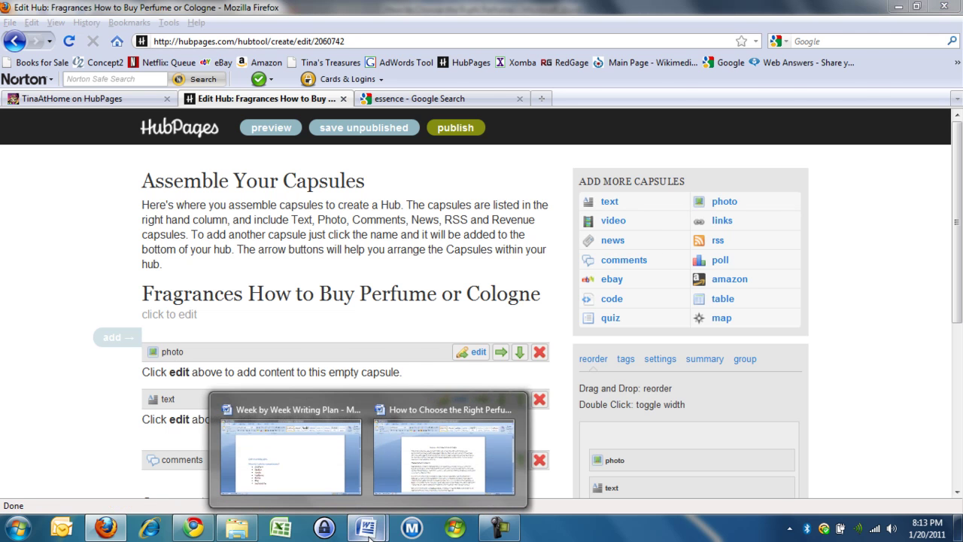
{"action": "left_click", "coordinate": [444, 480]}
{"action": "left_click", "coordinate": [397, 342]}
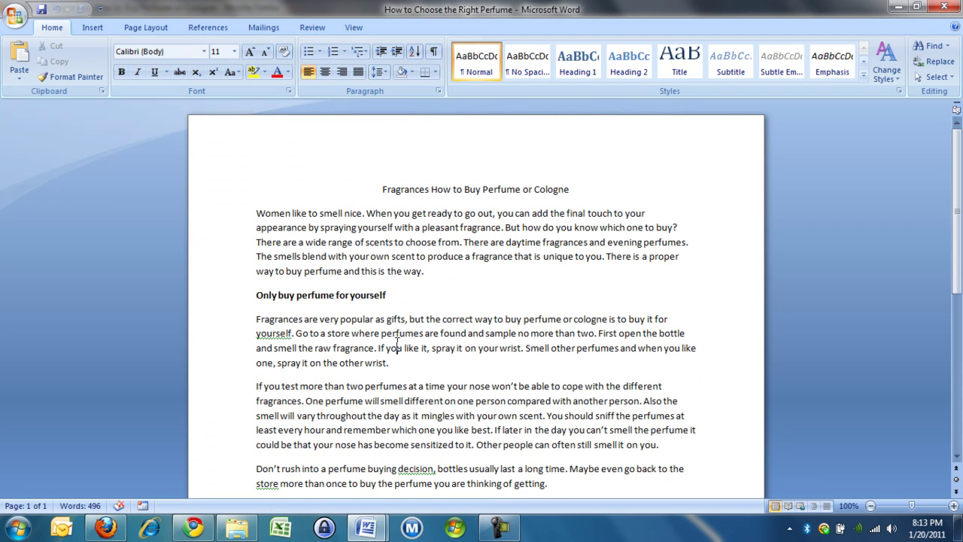
{"action": "key", "text": "ctrl+a"}
{"action": "right_click", "coordinate": [394, 341]}
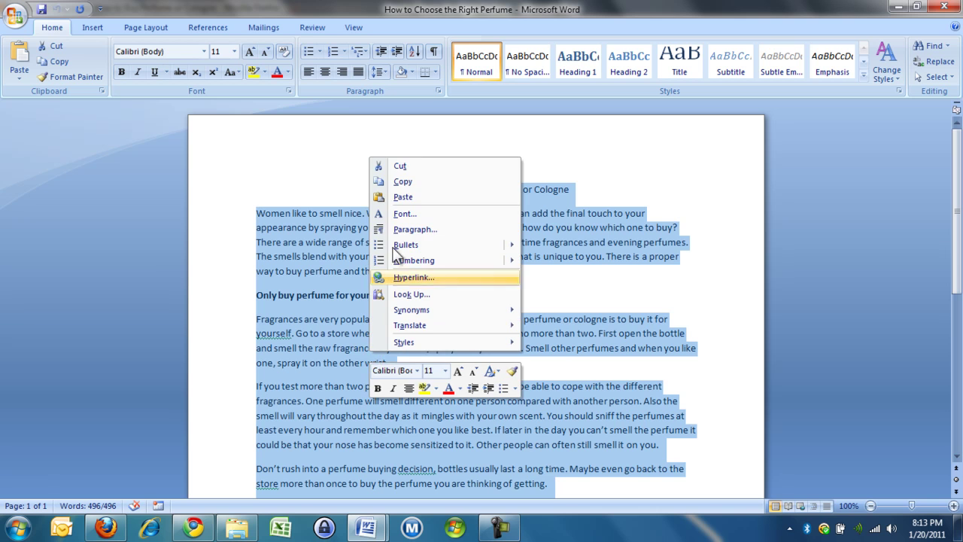
{"action": "left_click", "coordinate": [409, 182]}
Step: Paste the perfume article into the text capsule, delete its duplicate title line, and save
{"action": "left_click", "coordinate": [105, 526]}
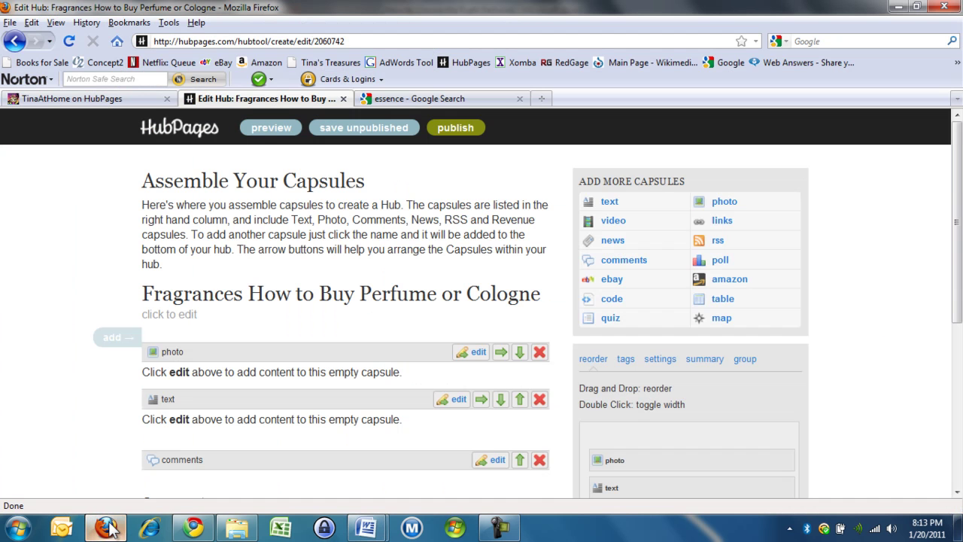
{"action": "left_click", "coordinate": [456, 399]}
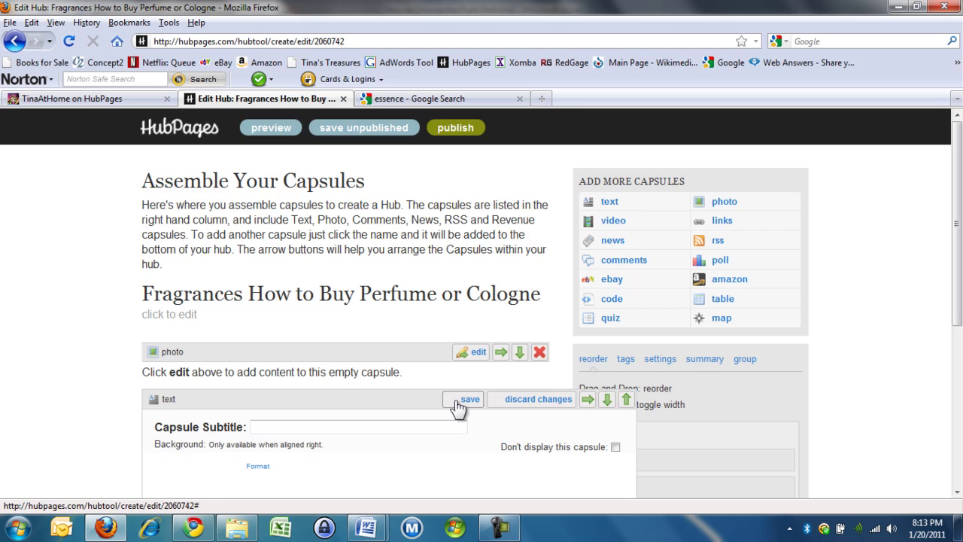
{"action": "right_click", "coordinate": [399, 346]}
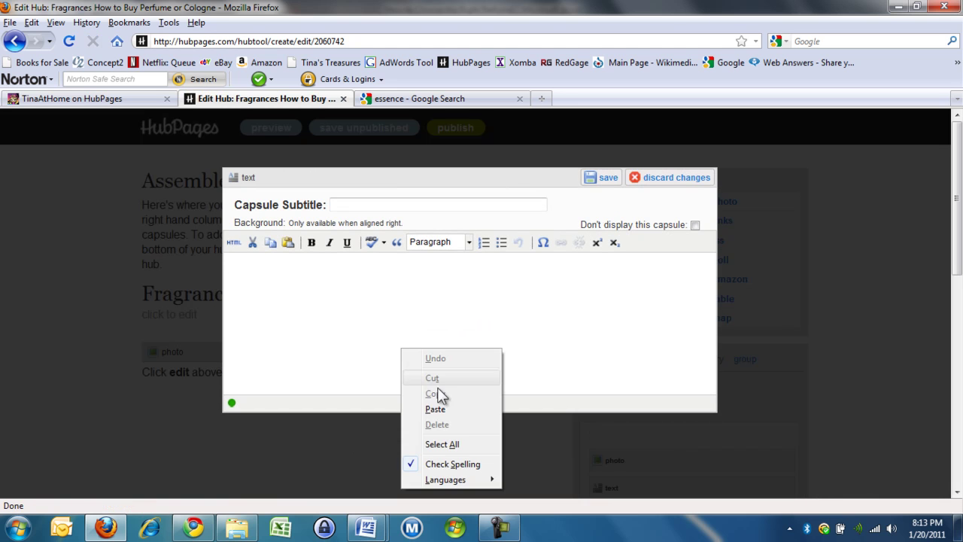
{"action": "left_click", "coordinate": [438, 409]}
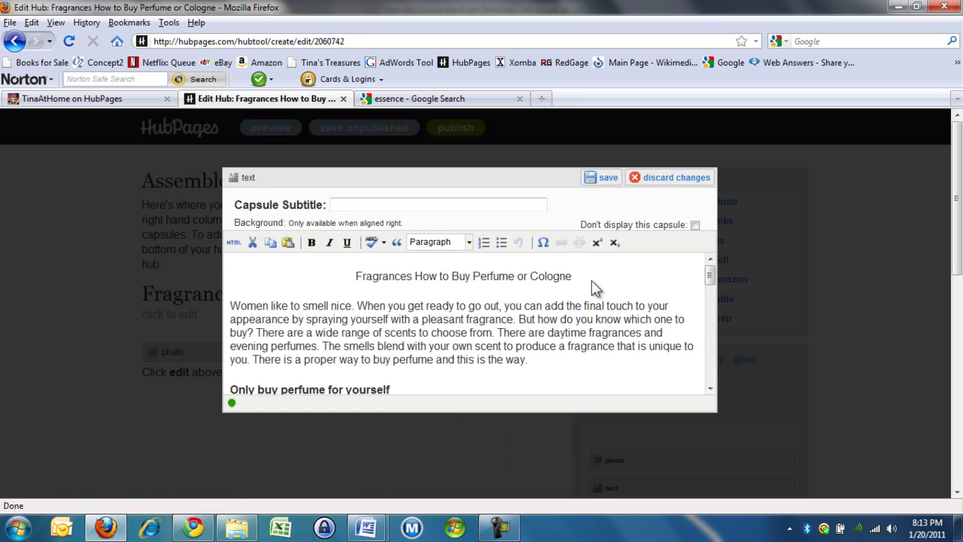
{"action": "left_click_drag", "start_coordinate": [591, 278], "coordinate": [336, 277]}
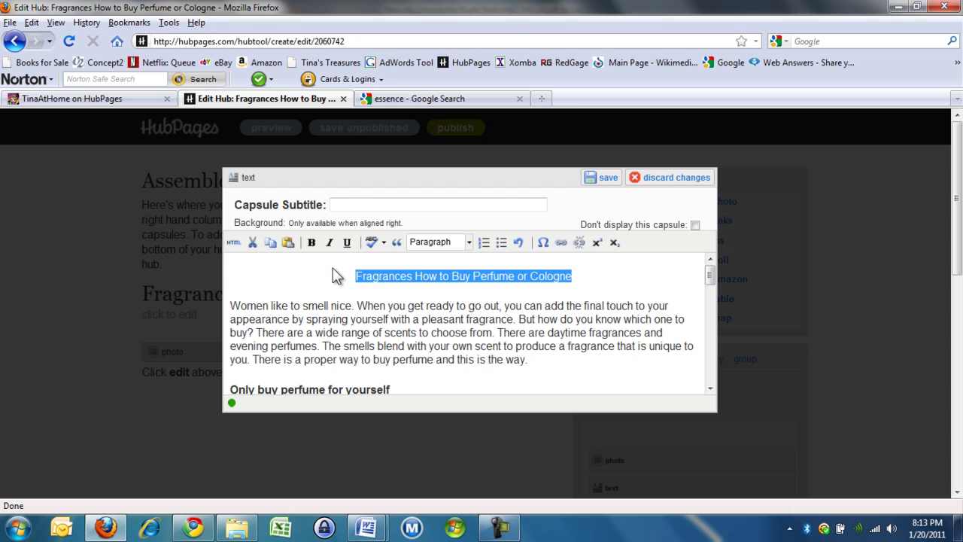
{"action": "key", "text": "Delete"}
{"action": "key", "text": "Delete"}
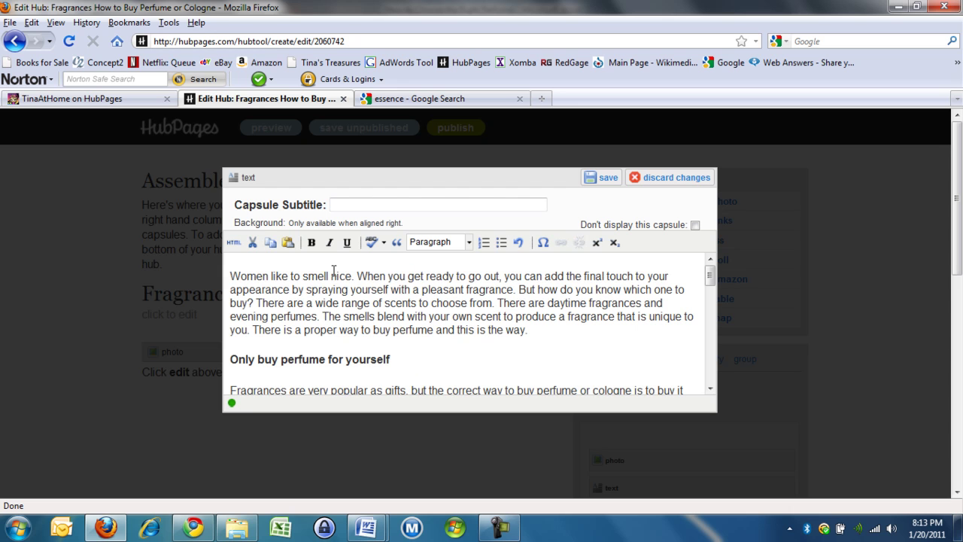
{"action": "left_click", "coordinate": [608, 178]}
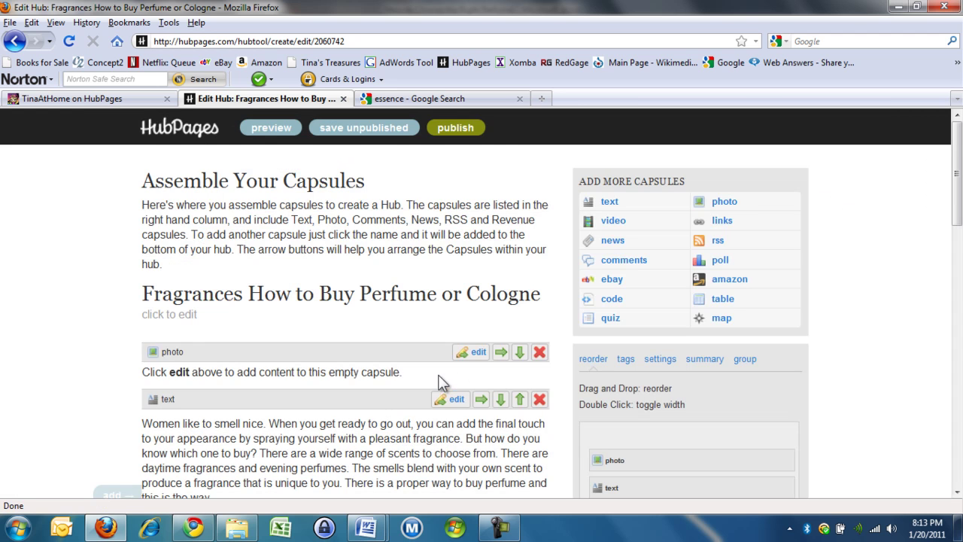
{"action": "scroll", "coordinate": [305, 420], "scroll_direction": "down", "scroll_amount": 2}
{"action": "scroll", "coordinate": [275, 376], "scroll_direction": "down", "scroll_amount": 2}
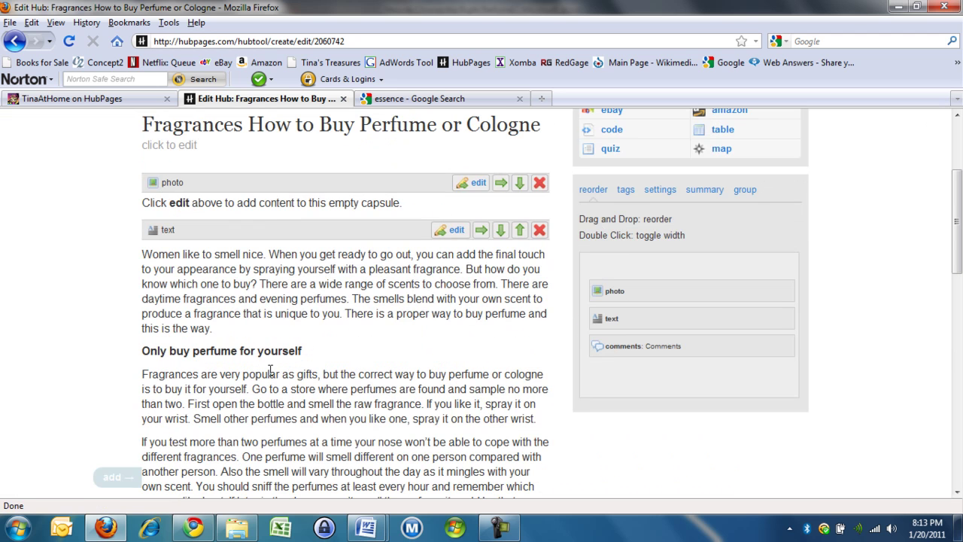
{"action": "scroll", "coordinate": [406, 343], "scroll_direction": "down", "scroll_amount": 2}
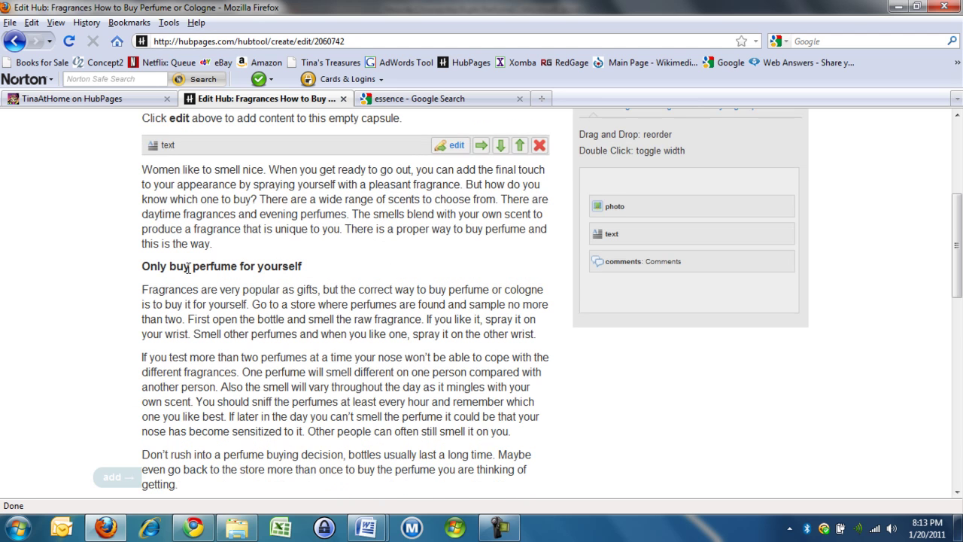
{"action": "scroll", "coordinate": [271, 331], "scroll_direction": "down", "scroll_amount": 6}
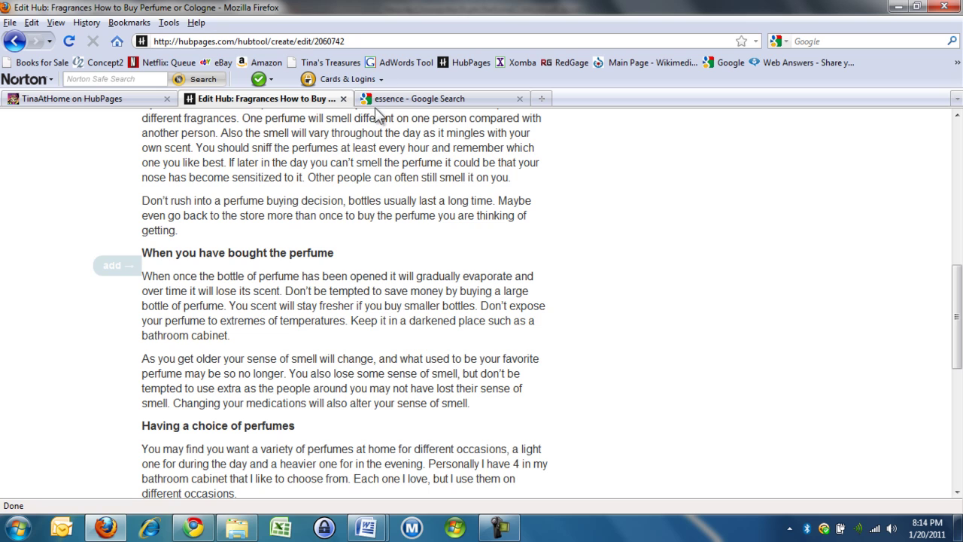
{"action": "scroll", "coordinate": [301, 179], "scroll_direction": "down", "scroll_amount": 2}
{"action": "scroll", "coordinate": [299, 173], "scroll_direction": "down", "scroll_amount": 4}
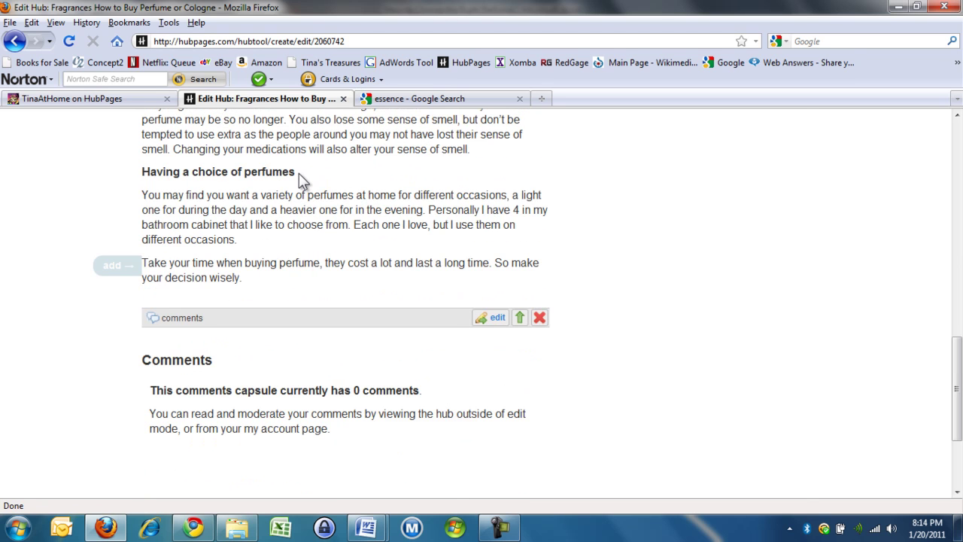
{"action": "scroll", "coordinate": [299, 173], "scroll_direction": "up", "scroll_amount": 15}
{"action": "scroll", "coordinate": [298, 173], "scroll_direction": "up", "scroll_amount": 10}
{"action": "scroll", "coordinate": [299, 173], "scroll_direction": "up", "scroll_amount": 1}
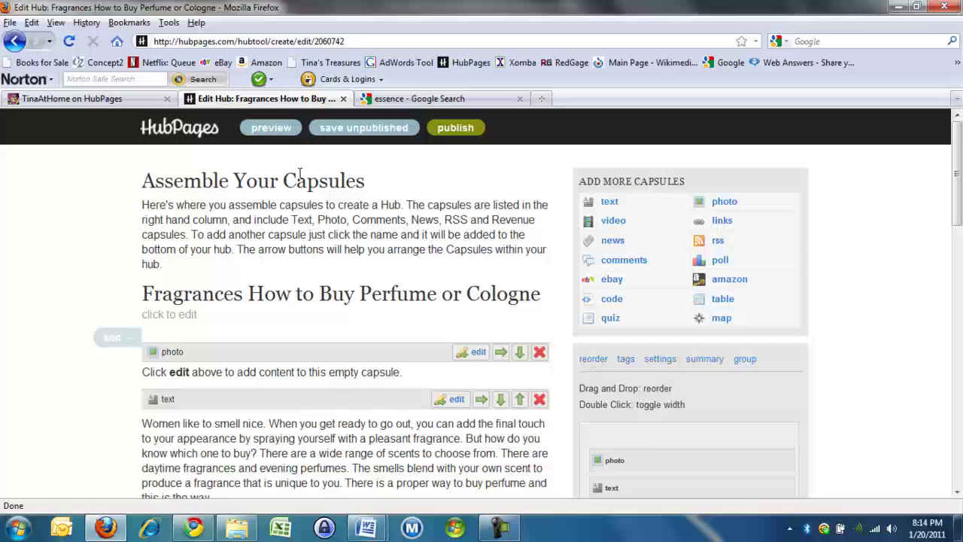
Step: Preview the hub and read it through down to the comments section
{"action": "left_click", "coordinate": [271, 130]}
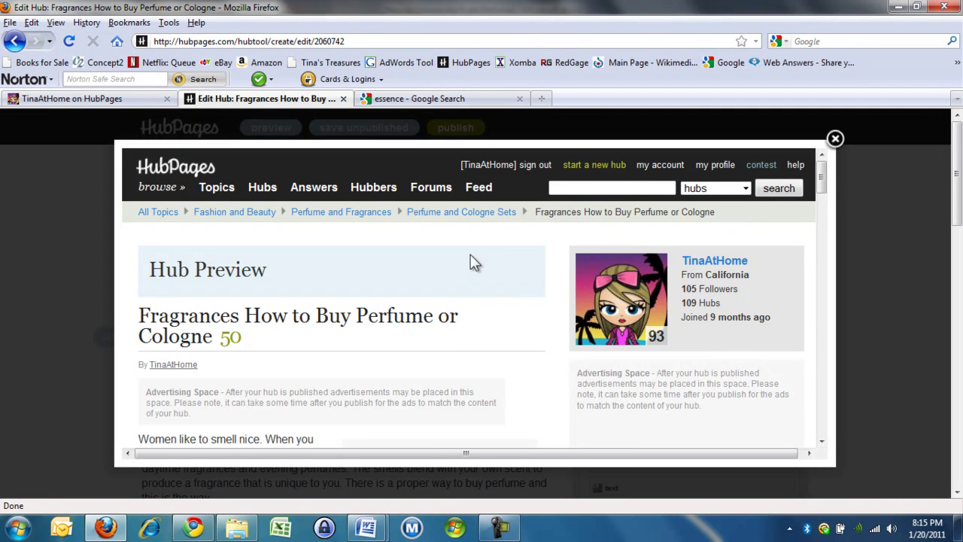
{"action": "scroll", "coordinate": [444, 308], "scroll_direction": "down", "scroll_amount": 2}
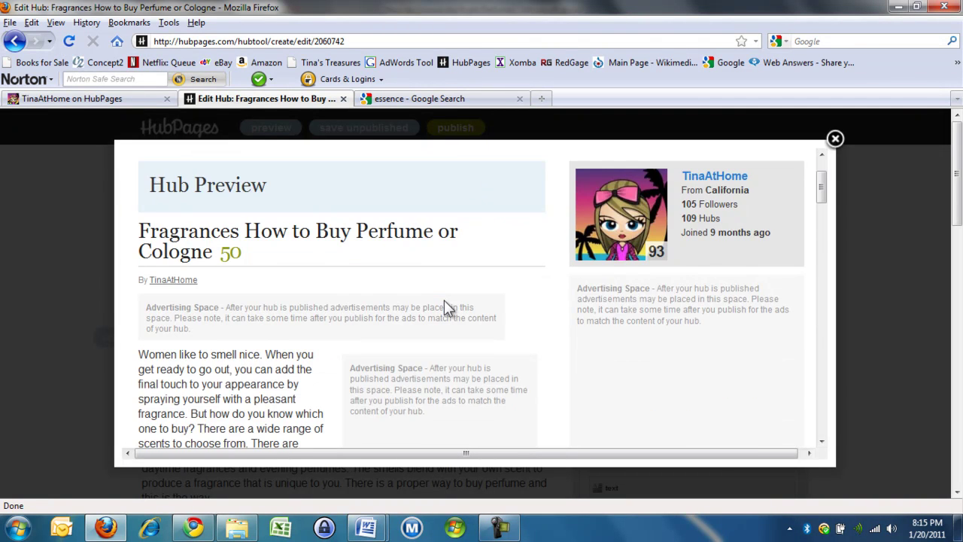
{"action": "scroll", "coordinate": [446, 304], "scroll_direction": "down", "scroll_amount": 2}
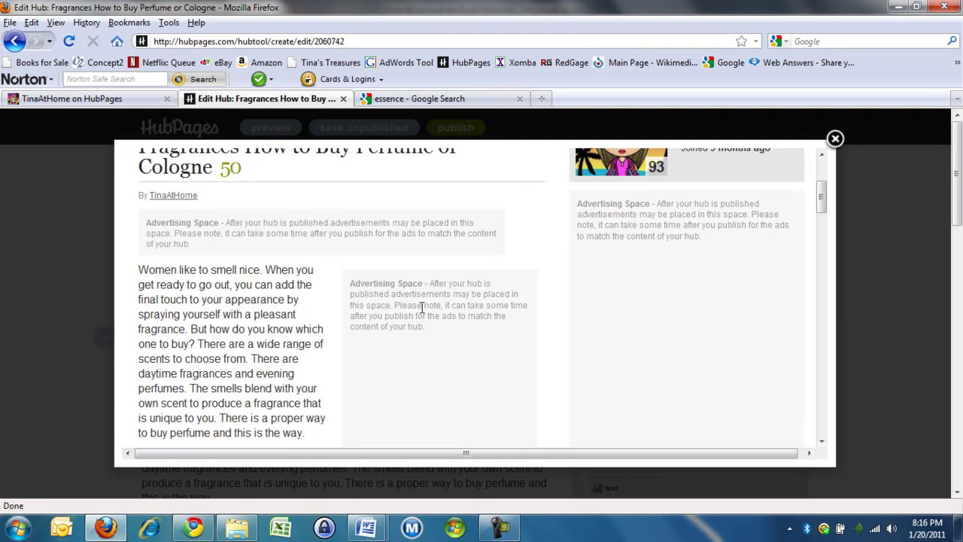
{"action": "scroll", "coordinate": [422, 310], "scroll_direction": "down", "scroll_amount": 4}
{"action": "scroll", "coordinate": [420, 307], "scroll_direction": "down", "scroll_amount": 2}
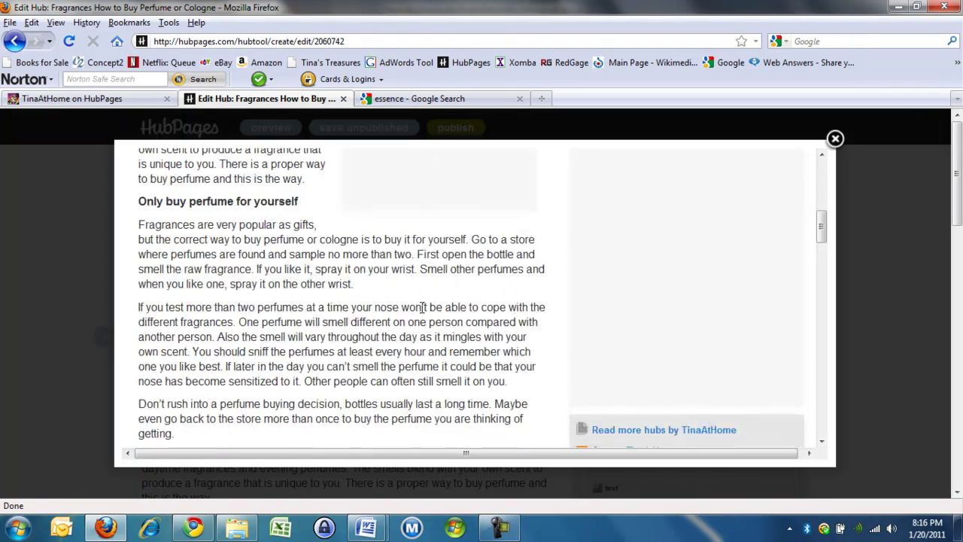
{"action": "scroll", "coordinate": [420, 307], "scroll_direction": "down", "scroll_amount": 4}
{"action": "scroll", "coordinate": [421, 306], "scroll_direction": "down", "scroll_amount": 4}
{"action": "scroll", "coordinate": [421, 307], "scroll_direction": "down", "scroll_amount": 2}
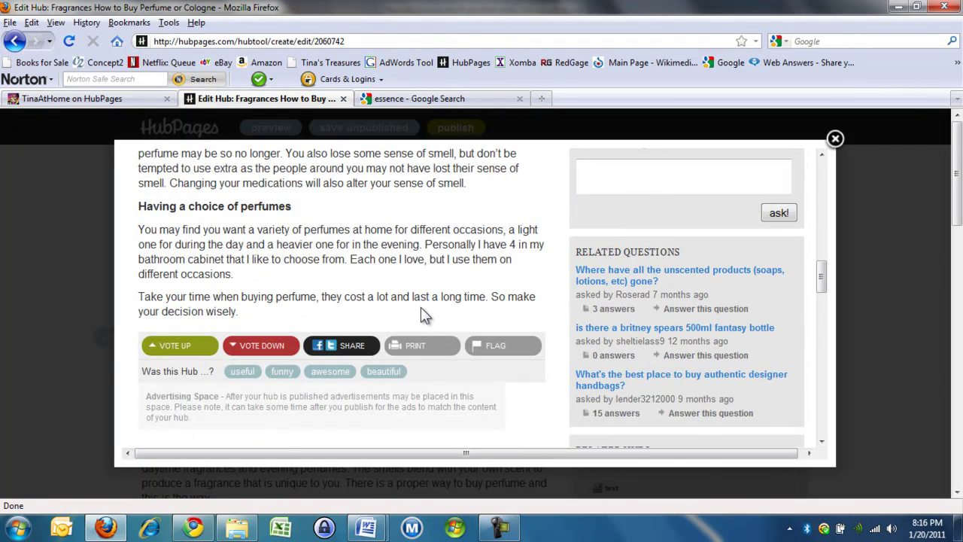
{"action": "scroll", "coordinate": [420, 307], "scroll_direction": "down", "scroll_amount": 4}
{"action": "scroll", "coordinate": [420, 307], "scroll_direction": "down", "scroll_amount": 2}
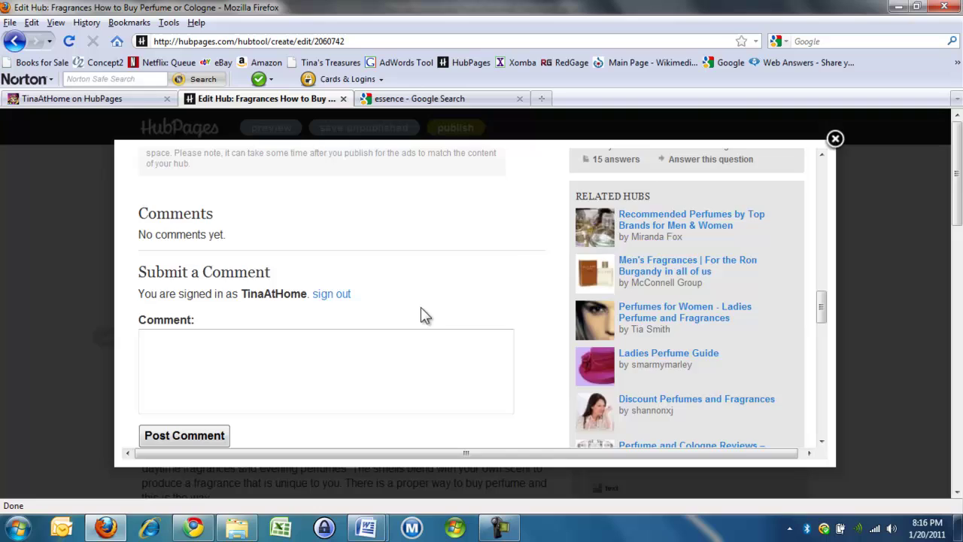
{"action": "scroll", "coordinate": [420, 306], "scroll_direction": "down", "scroll_amount": 2}
Step: Scroll the preview back up to the opening paragraph about buying perfume
{"action": "scroll", "coordinate": [421, 307], "scroll_direction": "up", "scroll_amount": 5}
{"action": "scroll", "coordinate": [422, 307], "scroll_direction": "up", "scroll_amount": 5}
{"action": "scroll", "coordinate": [421, 307], "scroll_direction": "up", "scroll_amount": 5}
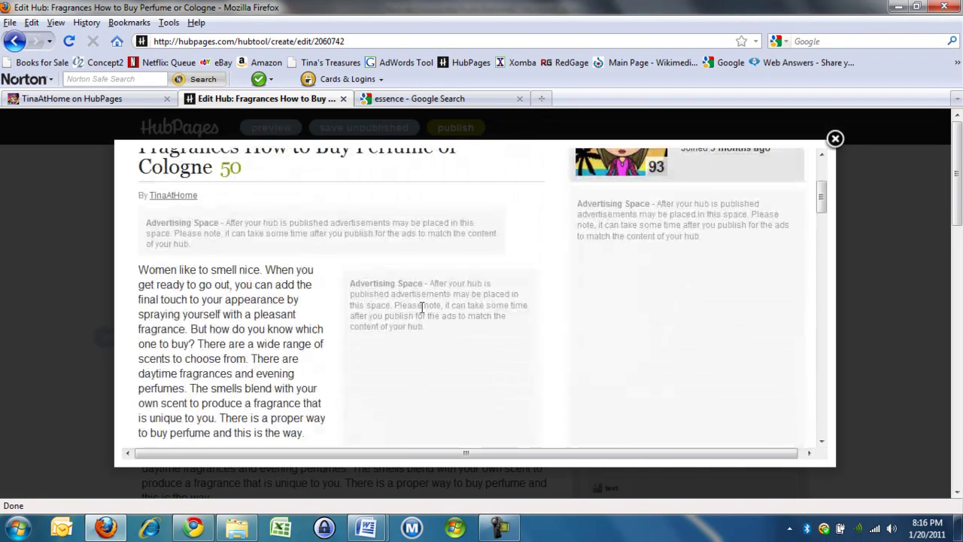
{"action": "scroll", "coordinate": [421, 307], "scroll_direction": "up", "scroll_amount": 3}
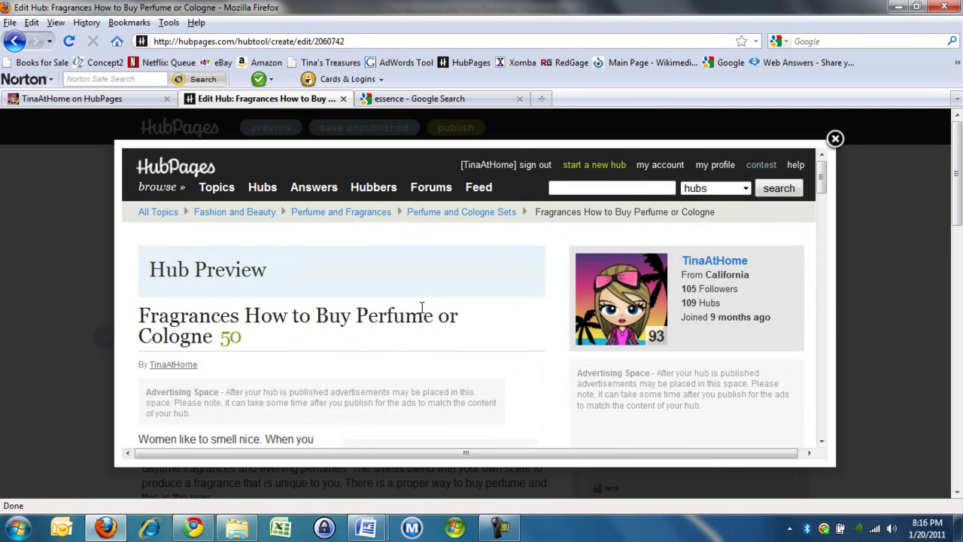
{"action": "scroll", "coordinate": [421, 307], "scroll_direction": "down", "scroll_amount": 2}
{"action": "scroll", "coordinate": [422, 307], "scroll_direction": "down", "scroll_amount": 2}
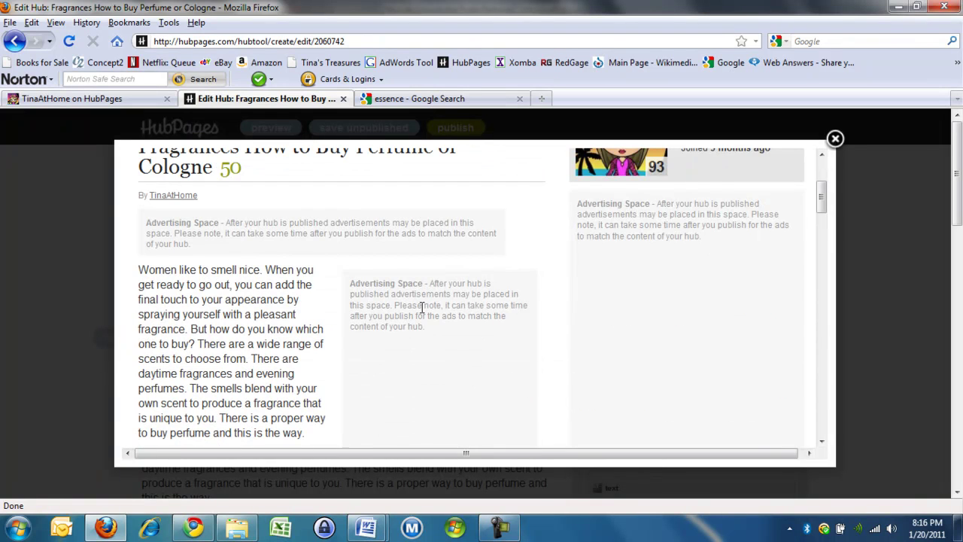
Step: Close the preview and add two Amazon product capsules to the hub
{"action": "left_click", "coordinate": [834, 140]}
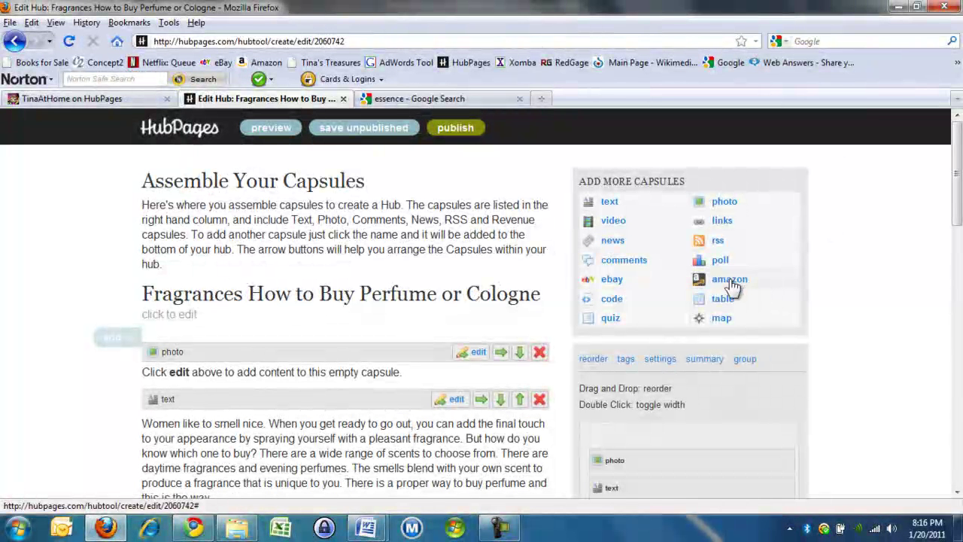
{"action": "left_click", "coordinate": [732, 285]}
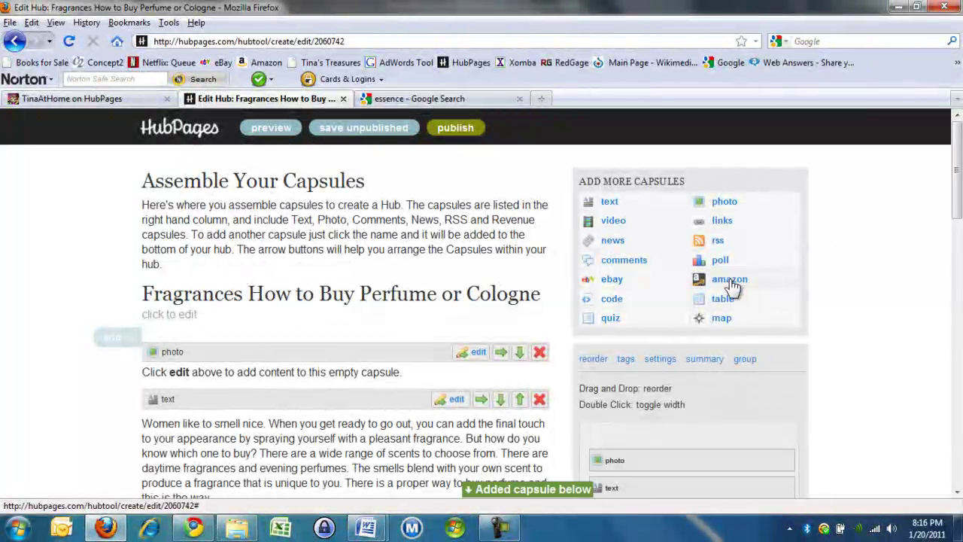
{"action": "scroll", "coordinate": [732, 286], "scroll_direction": "down", "scroll_amount": 2}
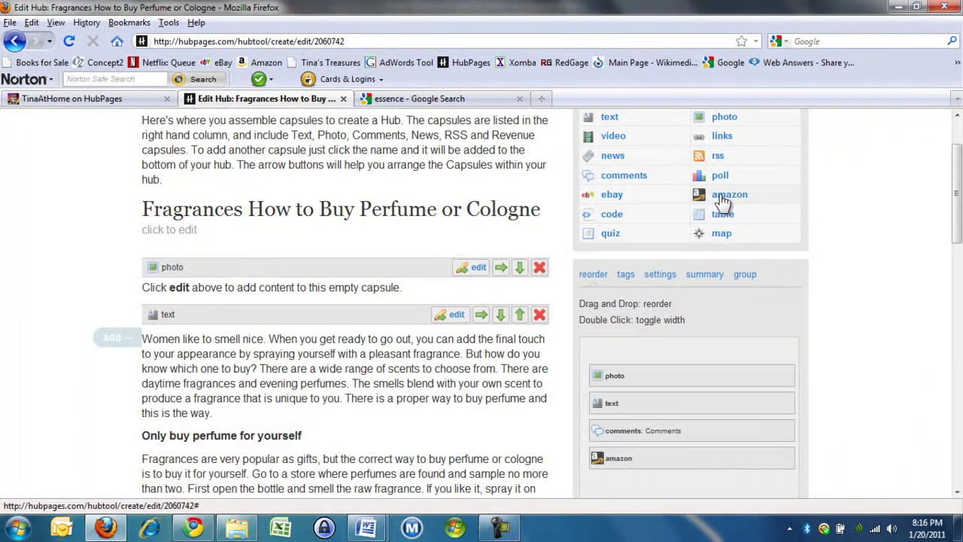
{"action": "left_click", "coordinate": [720, 201]}
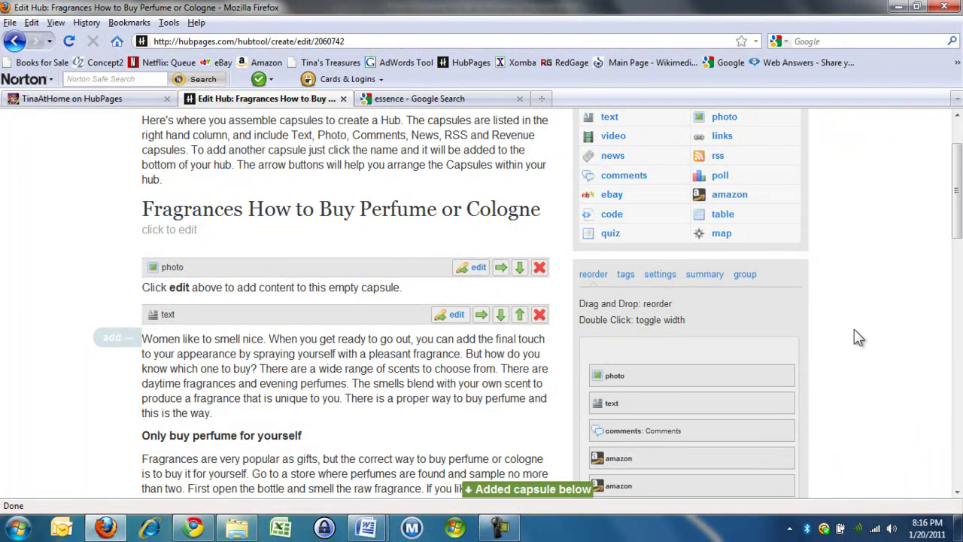
{"action": "scroll", "coordinate": [855, 329], "scroll_direction": "down", "scroll_amount": 4}
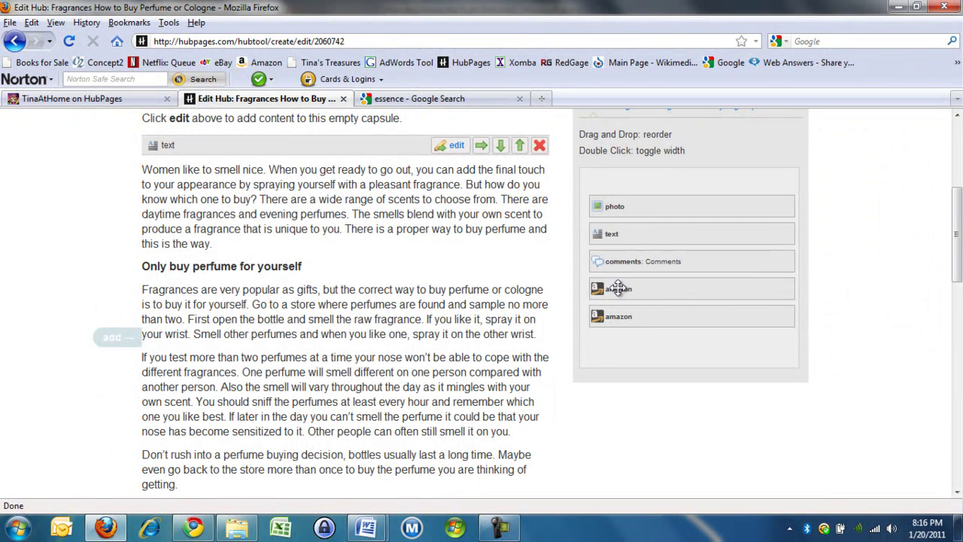
{"action": "scroll", "coordinate": [429, 260], "scroll_direction": "up", "scroll_amount": 1}
{"action": "scroll", "coordinate": [424, 259], "scroll_direction": "up", "scroll_amount": 3}
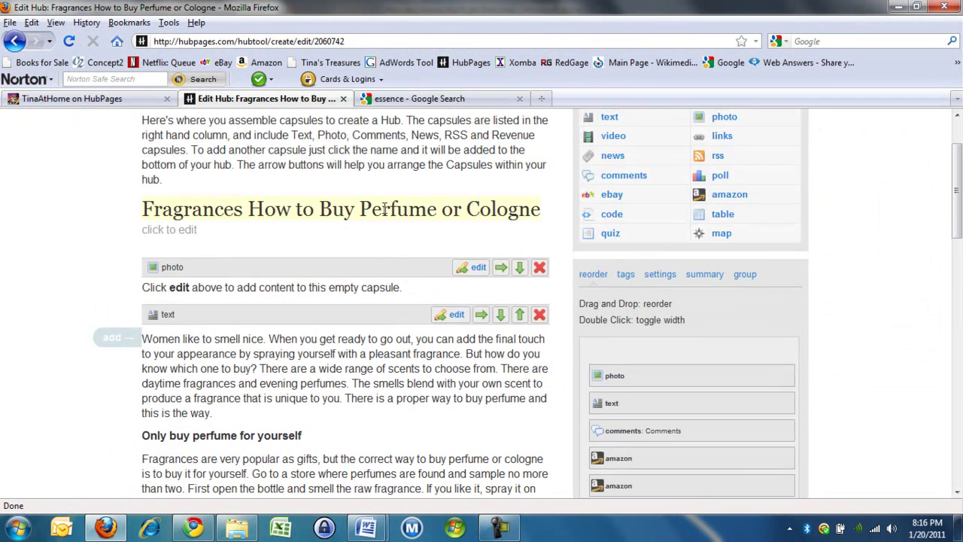
{"action": "scroll", "coordinate": [381, 270], "scroll_direction": "down", "scroll_amount": 2}
{"action": "scroll", "coordinate": [384, 265], "scroll_direction": "down", "scroll_amount": 4}
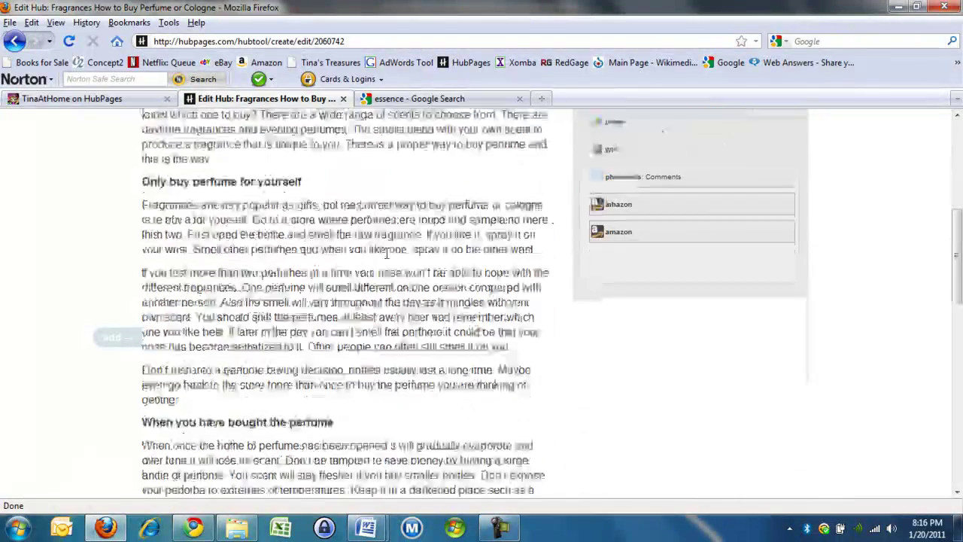
{"action": "scroll", "coordinate": [387, 260], "scroll_direction": "down", "scroll_amount": 5}
{"action": "scroll", "coordinate": [386, 259], "scroll_direction": "down", "scroll_amount": 3}
{"action": "scroll", "coordinate": [386, 267], "scroll_direction": "down", "scroll_amount": 3}
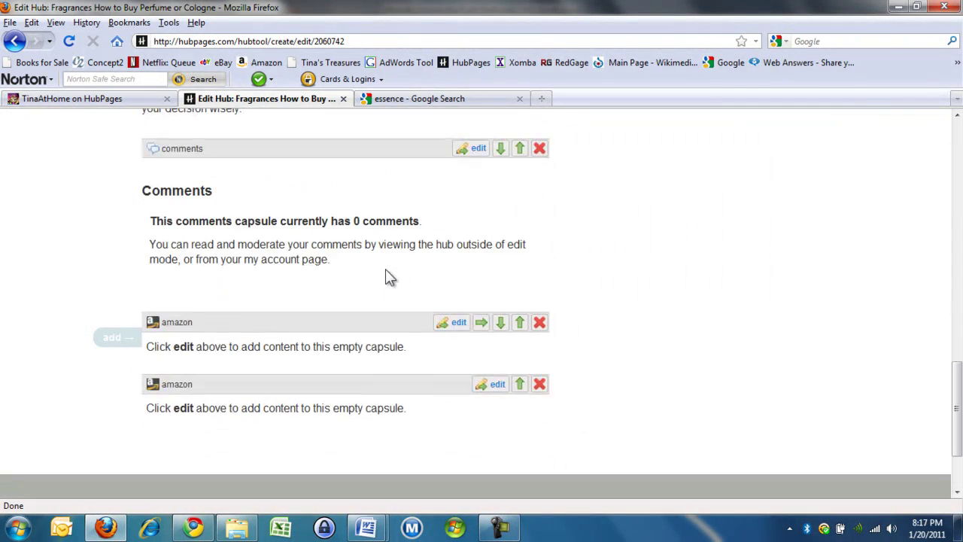
{"action": "scroll", "coordinate": [388, 275], "scroll_direction": "up", "scroll_amount": 5}
{"action": "scroll", "coordinate": [391, 277], "scroll_direction": "up", "scroll_amount": 5}
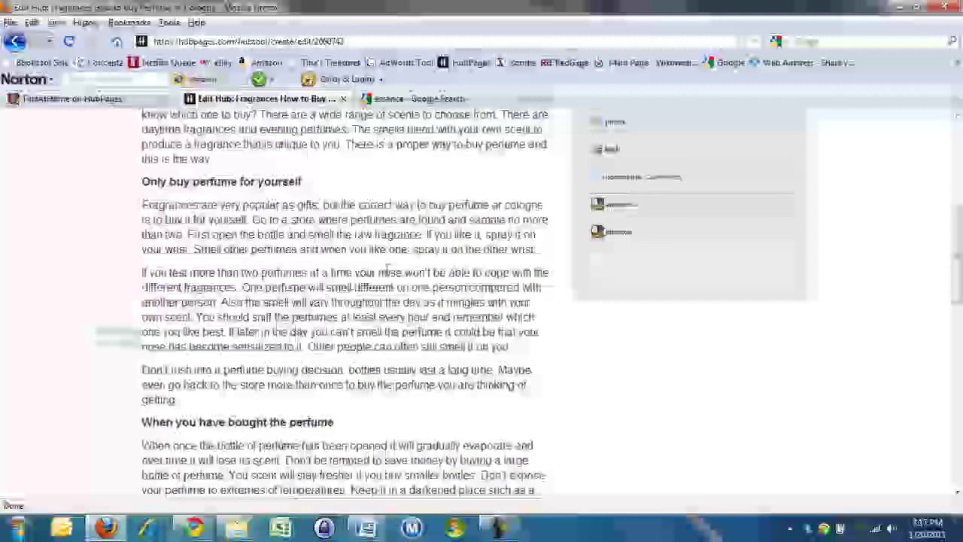
{"action": "scroll", "coordinate": [397, 279], "scroll_direction": "up", "scroll_amount": 5}
Step: Move both Amazon capsules above the comments and pair them side by side in one row
{"action": "left_click_drag", "start_coordinate": [625, 378], "coordinate": [625, 338]}
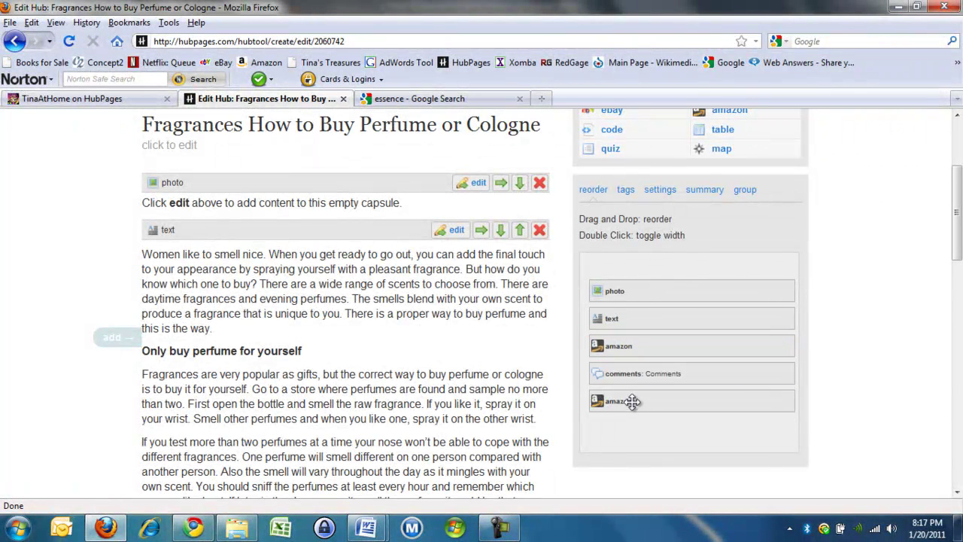
{"action": "left_click_drag", "start_coordinate": [629, 402], "coordinate": [630, 365]}
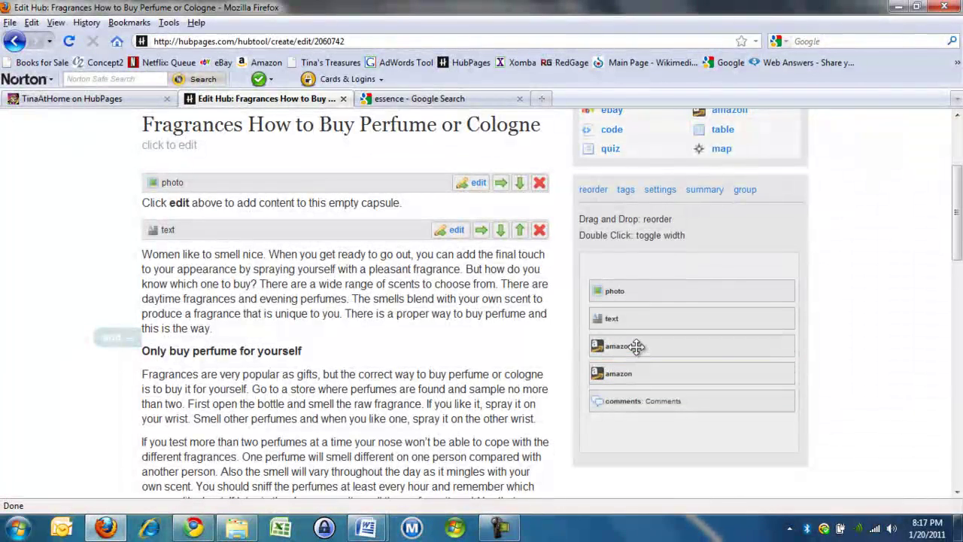
{"action": "left_click_drag", "start_coordinate": [636, 345], "coordinate": [710, 360]}
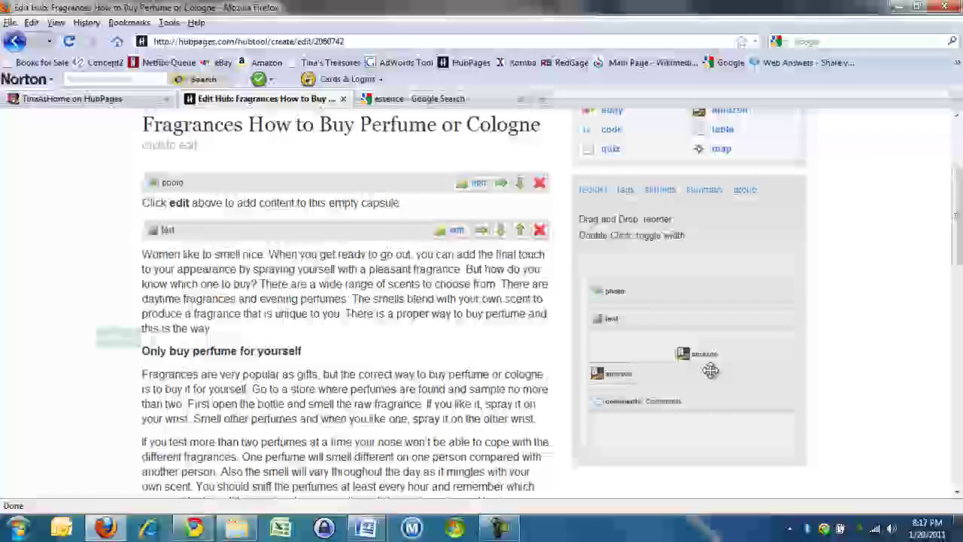
{"action": "mouse_move", "coordinate": [710, 360]}
{"action": "left_mouse_down"}
{"action": "mouse_move", "coordinate": [647, 375]}
{"action": "mouse_move", "coordinate": [602, 334]}
{"action": "left_mouse_up"}
{"action": "scroll", "coordinate": [602, 334], "scroll_direction": "down", "scroll_amount": 10}
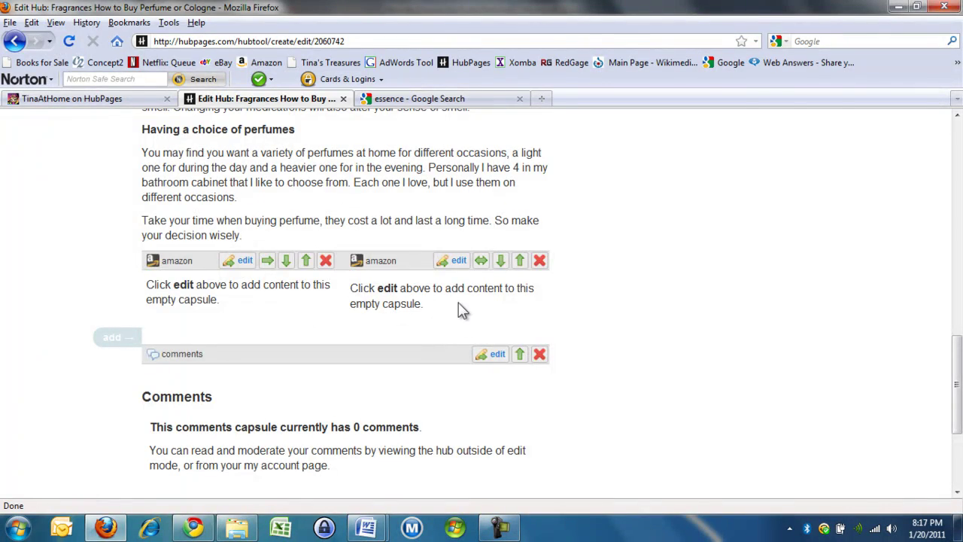
{"action": "scroll", "coordinate": [460, 316], "scroll_direction": "up", "scroll_amount": 7}
{"action": "scroll", "coordinate": [461, 308], "scroll_direction": "up", "scroll_amount": 5}
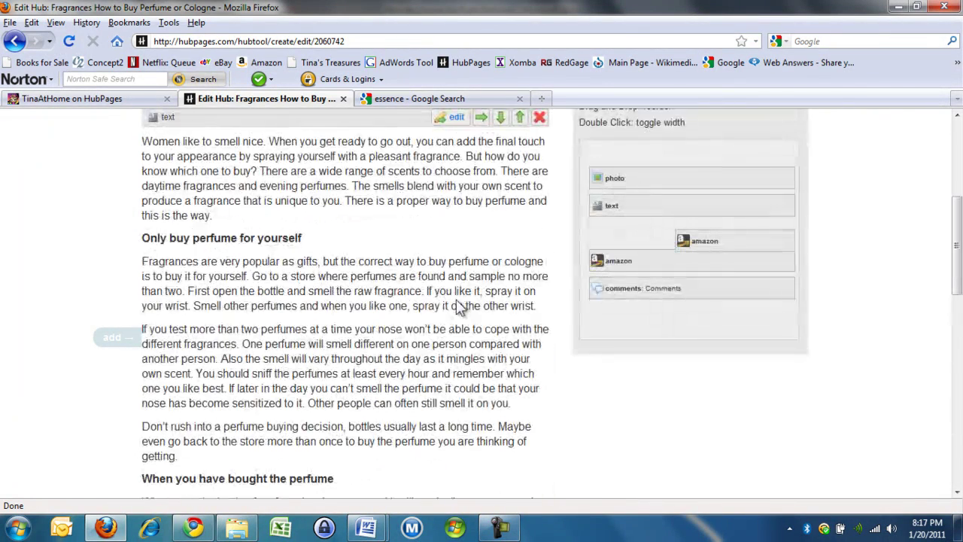
{"action": "scroll", "coordinate": [460, 309], "scroll_direction": "down", "scroll_amount": 15}
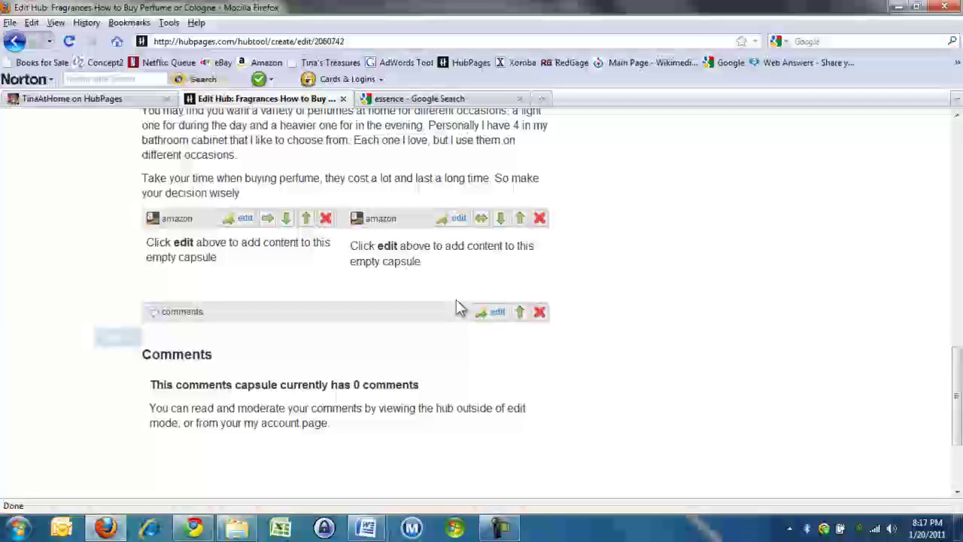
Step: Set the first Amazon capsule to show 3 products from the keyword 'fragrance'
{"action": "left_click", "coordinate": [243, 220]}
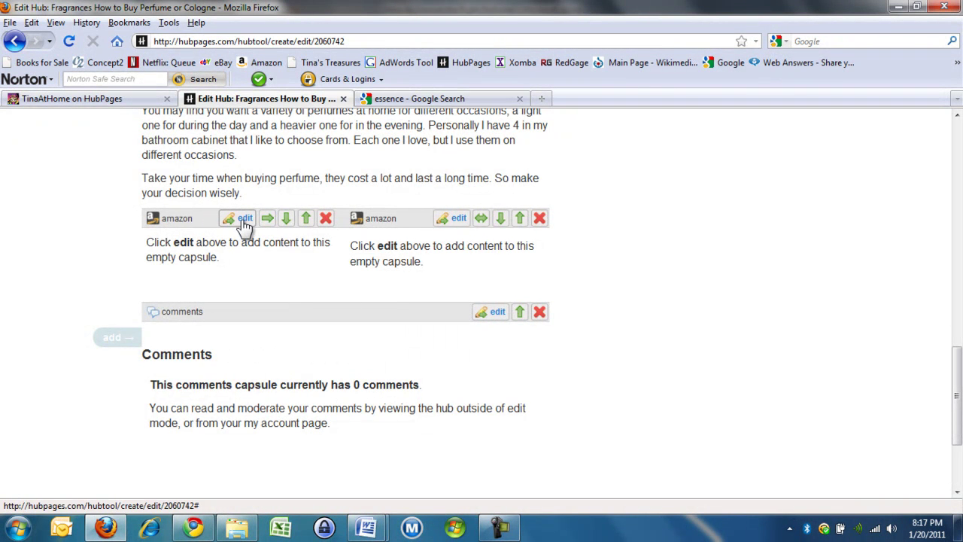
{"action": "left_click", "coordinate": [386, 303]}
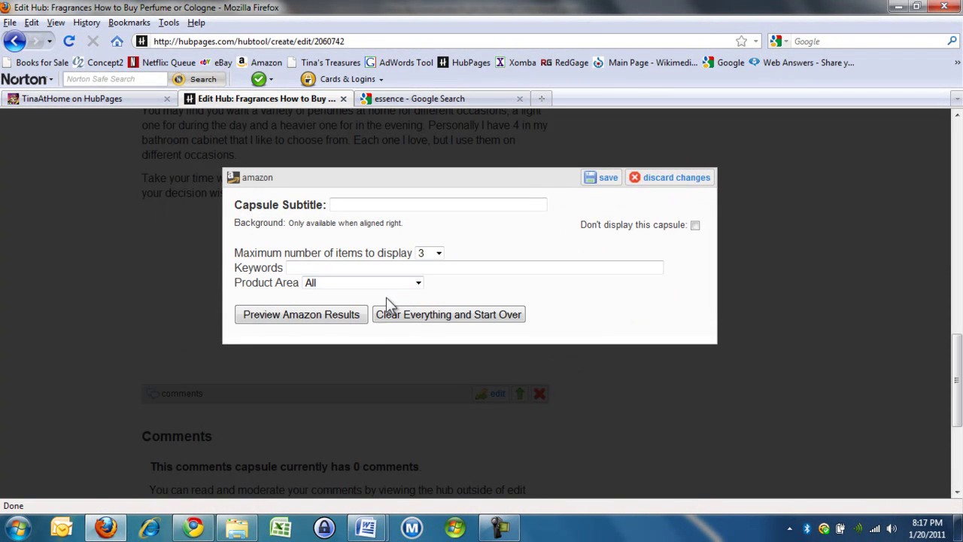
{"action": "left_click", "coordinate": [389, 267]}
{"action": "type", "text": "frag"}
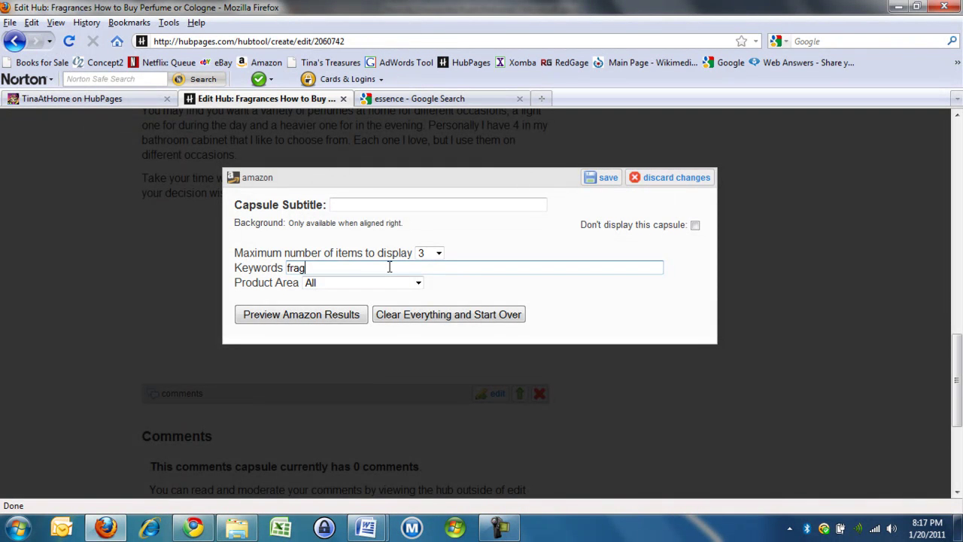
{"action": "type", "text": "rance"}
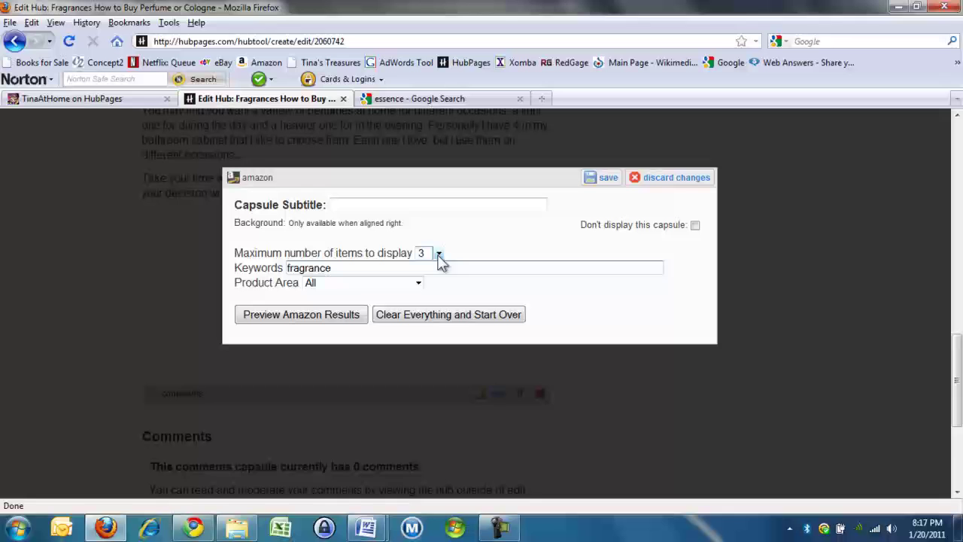
{"action": "left_click", "coordinate": [439, 254]}
{"action": "left_click", "coordinate": [443, 253]}
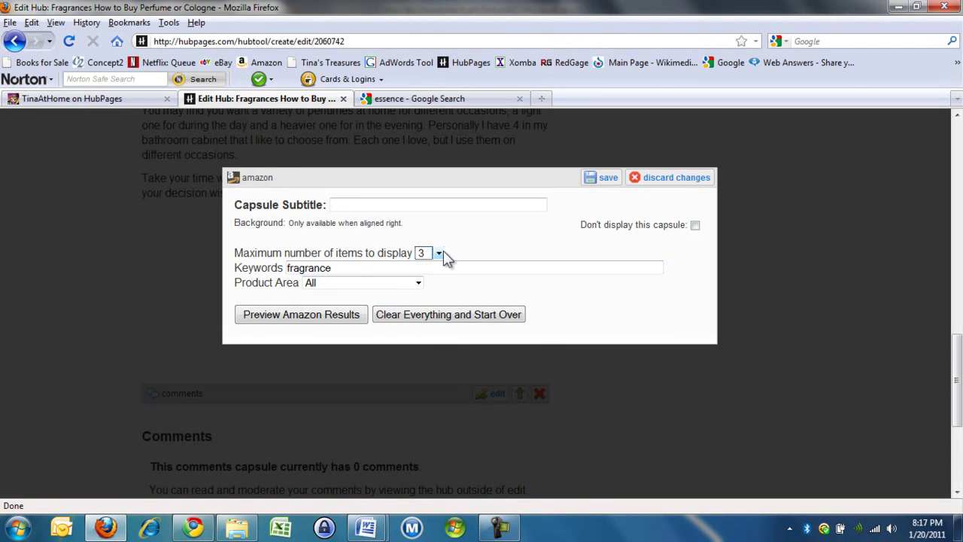
{"action": "left_click", "coordinate": [607, 178]}
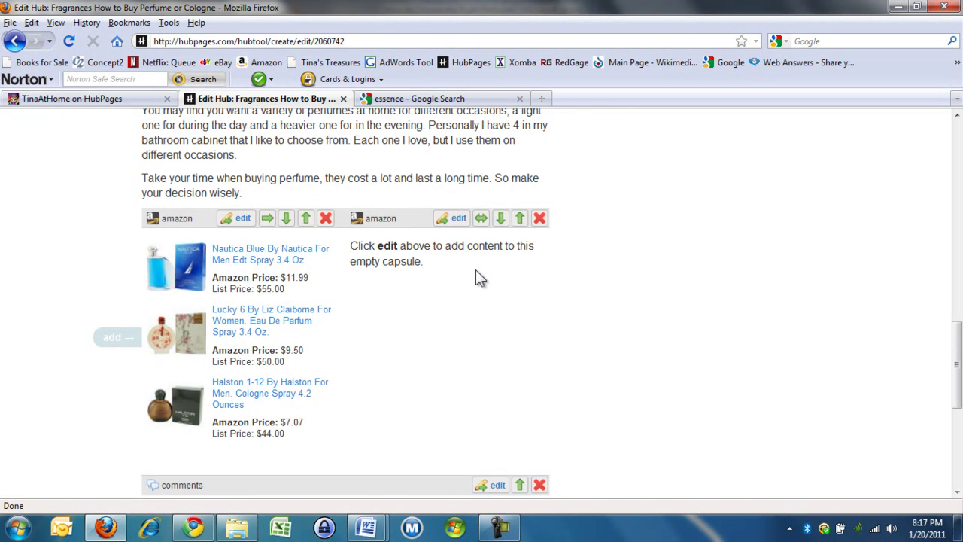
Step: Fill the second Amazon capsule with products from the keyword 'perfume'
{"action": "left_click", "coordinate": [455, 218]}
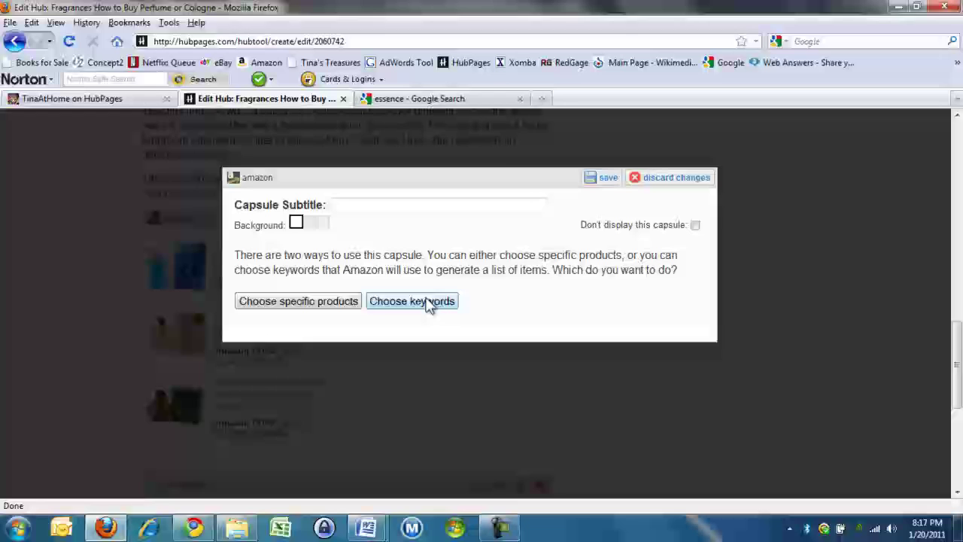
{"action": "left_click", "coordinate": [427, 302]}
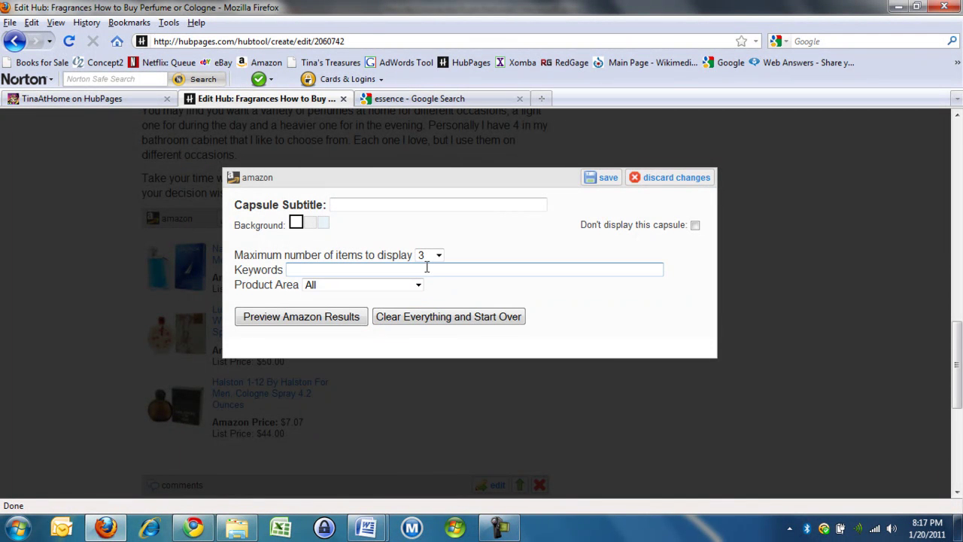
{"action": "type", "text": "perfume"}
{"action": "left_click", "coordinate": [611, 179]}
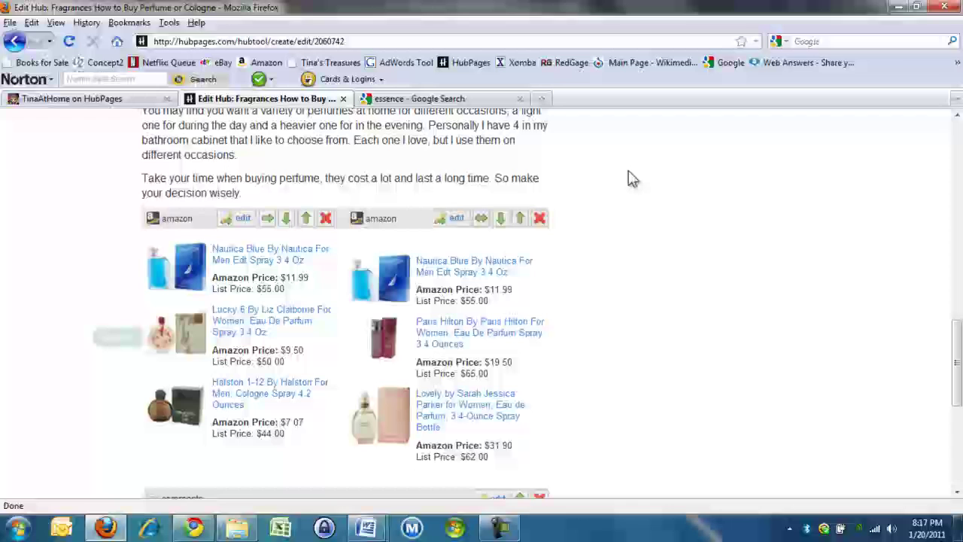
Step: Change the second capsule's keyword from 'perfume' to 'cologne'
{"action": "left_click", "coordinate": [454, 218]}
{"action": "double_click", "coordinate": [307, 269]}
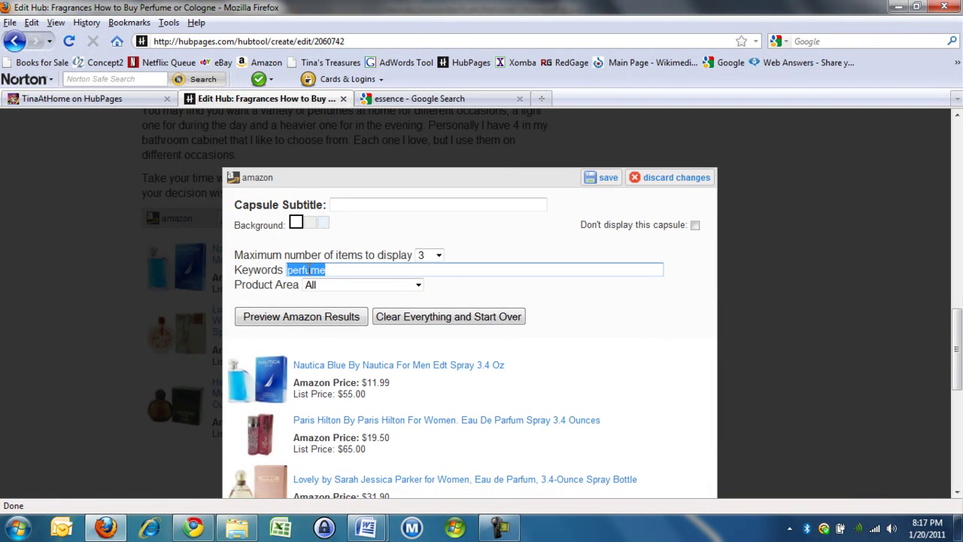
{"action": "type", "text": "cologne"}
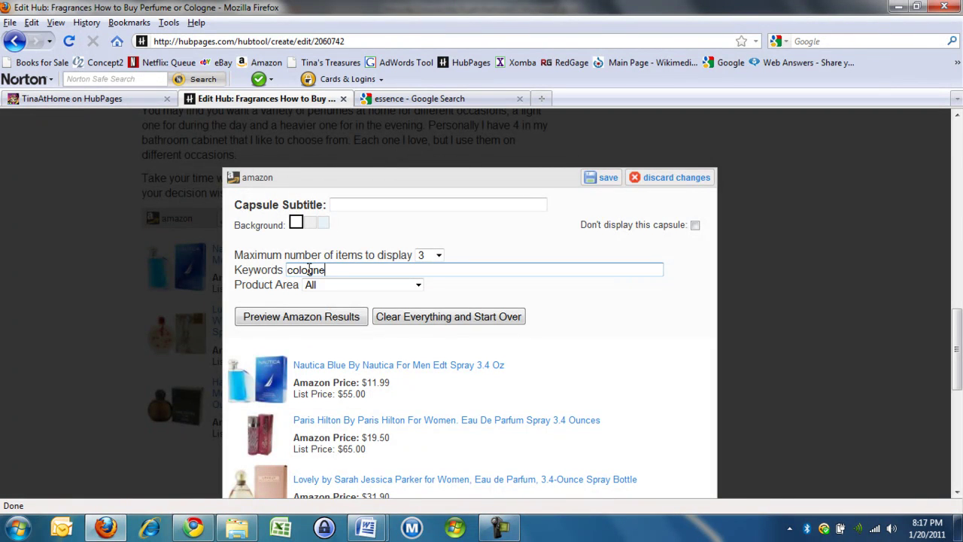
{"action": "left_click", "coordinate": [606, 179]}
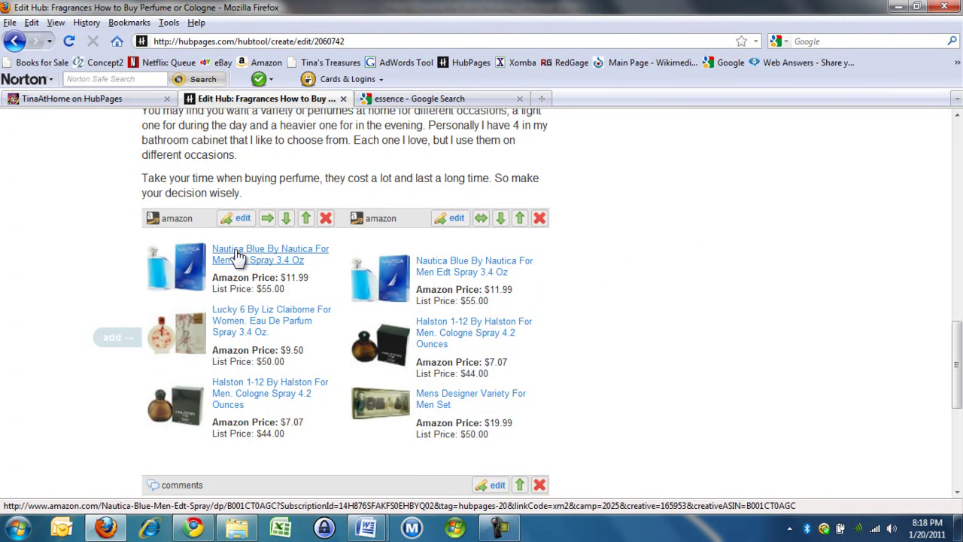
Step: Append '-blue' to the second capsule's keywords to drop the Nautica Blue items
{"action": "left_click", "coordinate": [455, 219]}
{"action": "left_click", "coordinate": [376, 270]}
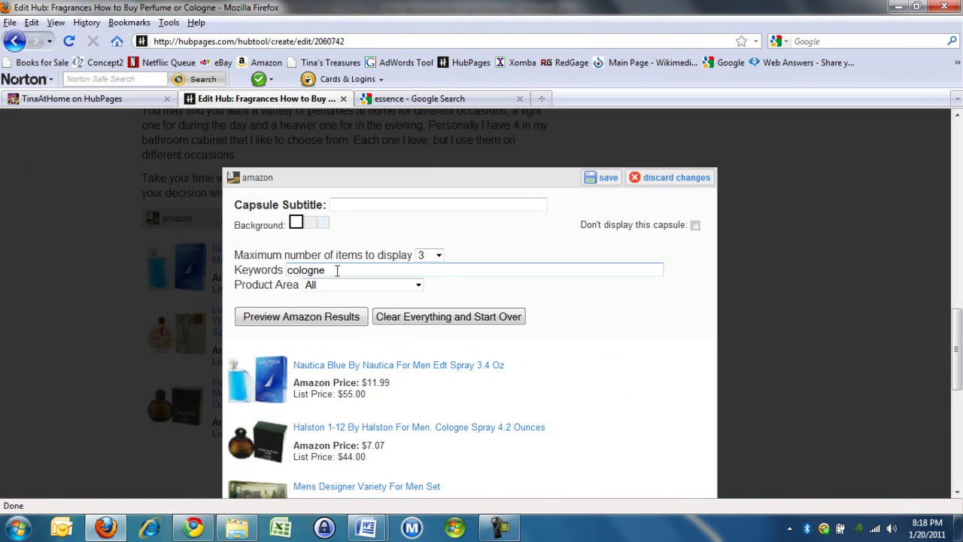
{"action": "type", "text": " -"}
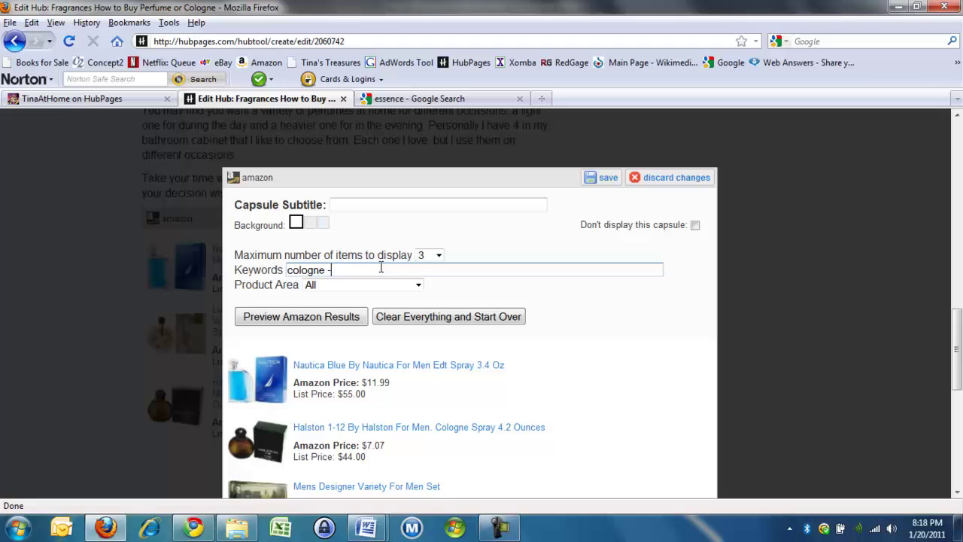
{"action": "type", "text": "blue"}
{"action": "left_click", "coordinate": [603, 178]}
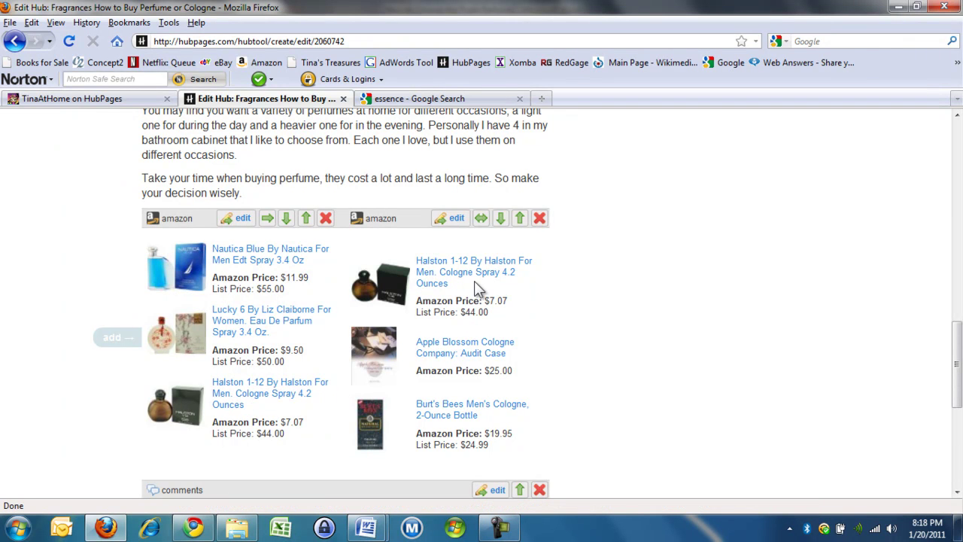
Step: Add '-halston' to the second capsule's keywords, making them 'cologne -blue -halston'
{"action": "left_click", "coordinate": [455, 219]}
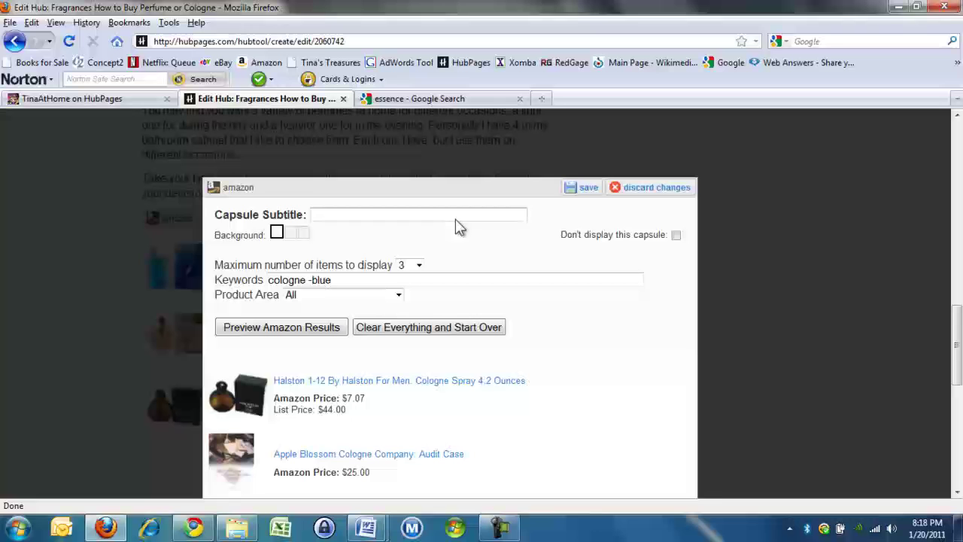
{"action": "left_click", "coordinate": [411, 270]}
{"action": "type", "text": "-"}
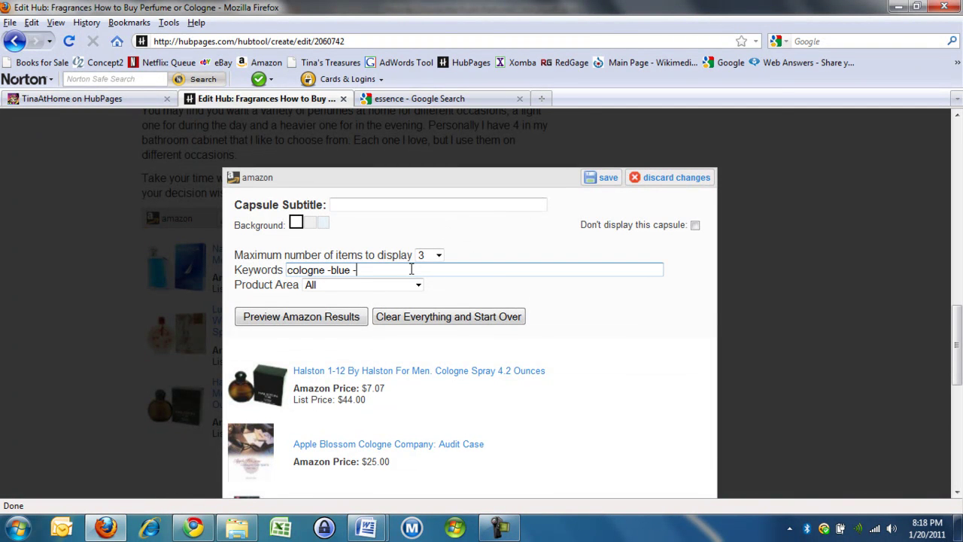
{"action": "type", "text": "halst"}
{"action": "type", "text": "on"}
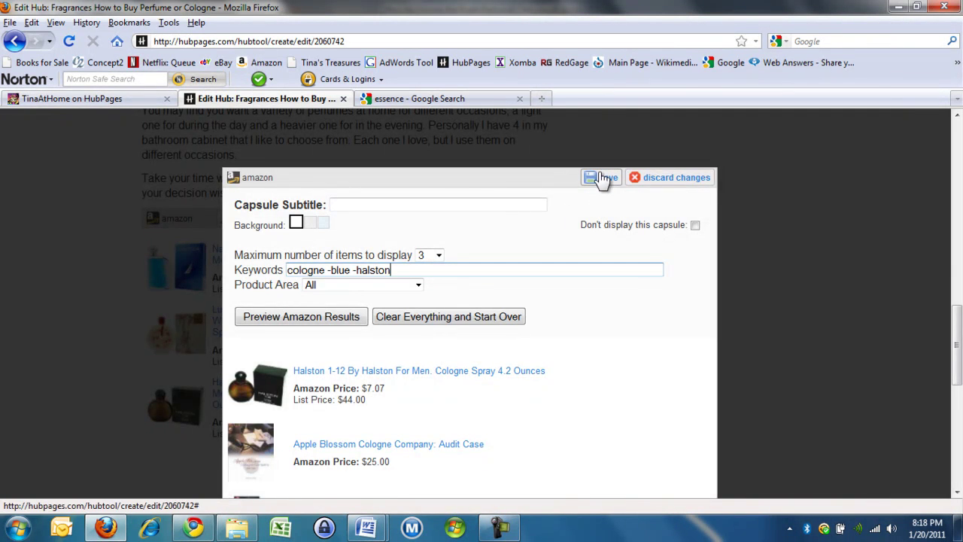
{"action": "left_click", "coordinate": [602, 178]}
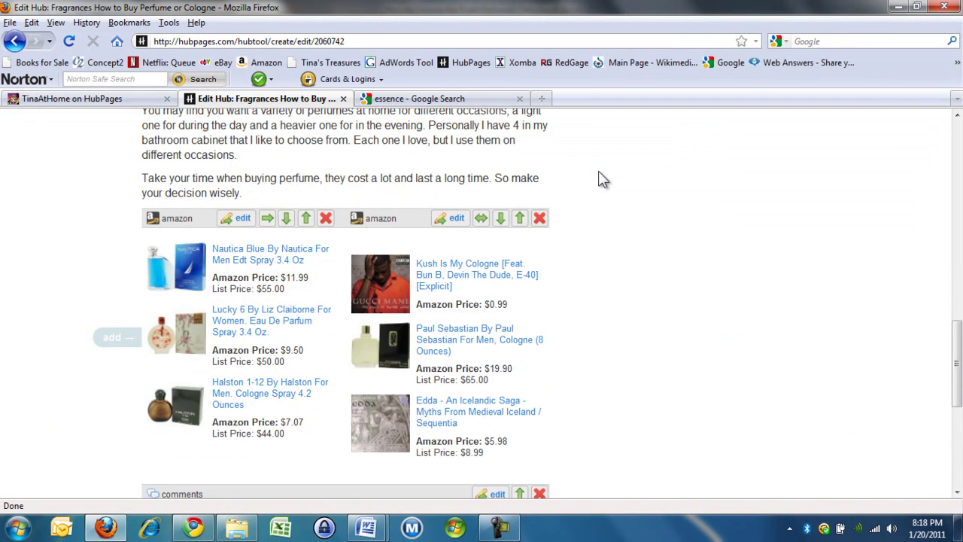
{"action": "left_click", "coordinate": [457, 218]}
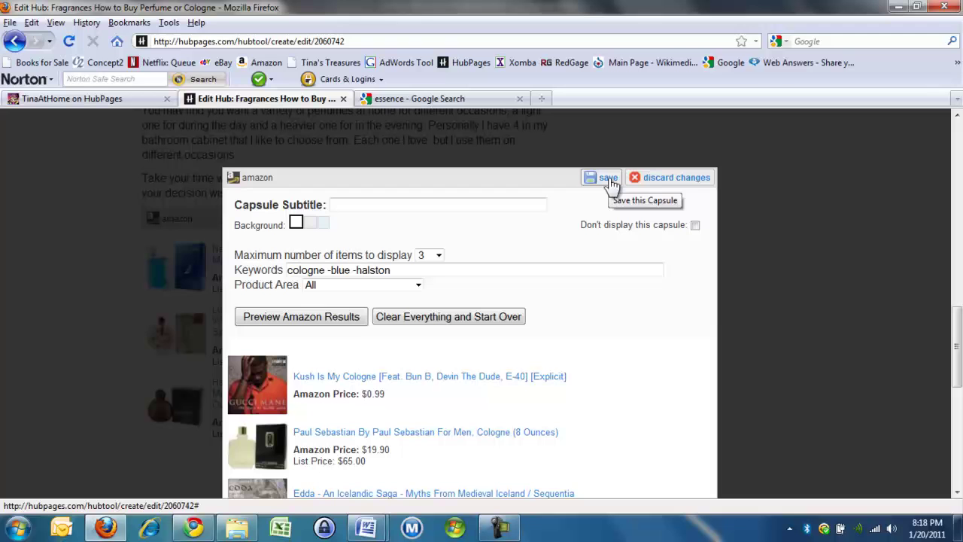
{"action": "left_click", "coordinate": [585, 265]}
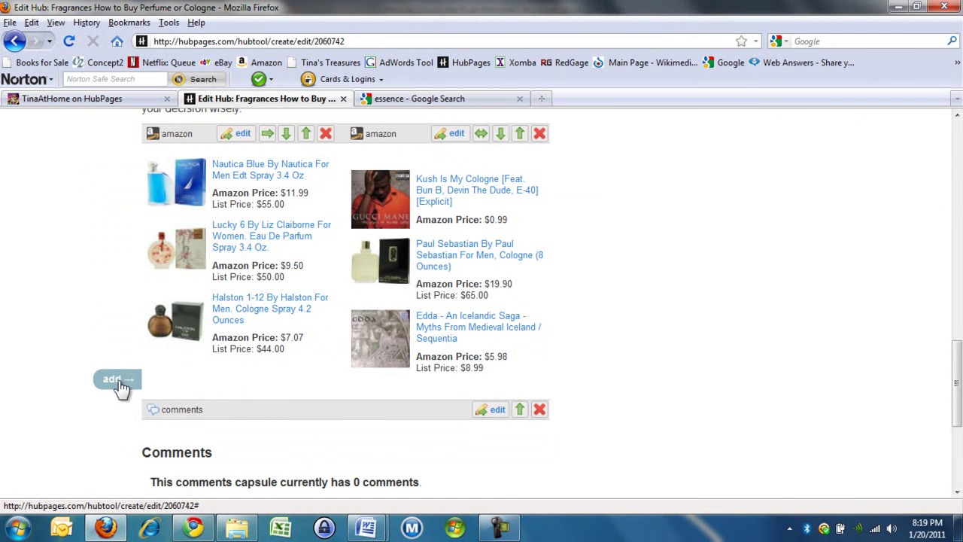
Step: Add a new Amazon capsule below the product pair, filled from the keyword 'lolita'
{"action": "left_click", "coordinate": [120, 385]}
{"action": "left_click", "coordinate": [403, 413]}
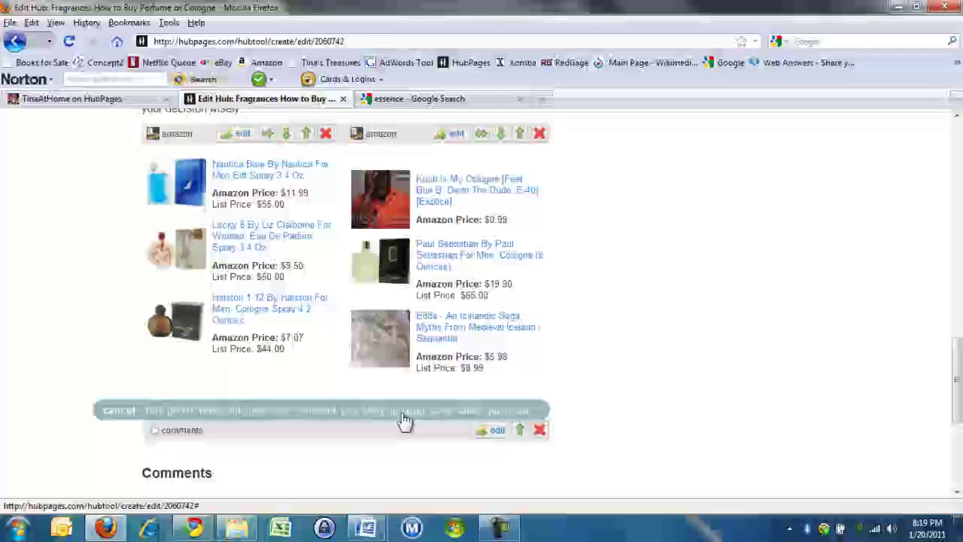
{"action": "left_click", "coordinate": [245, 387]}
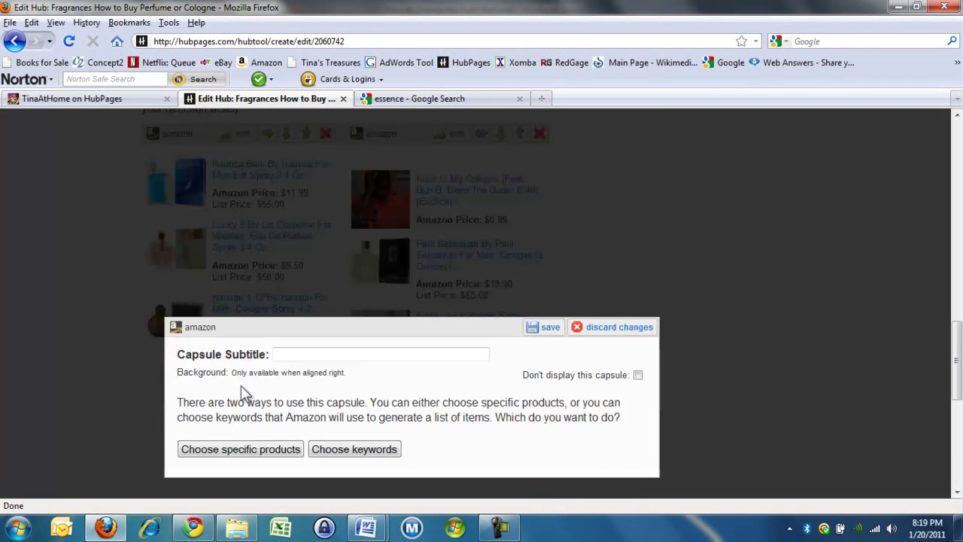
{"action": "left_click", "coordinate": [383, 305]}
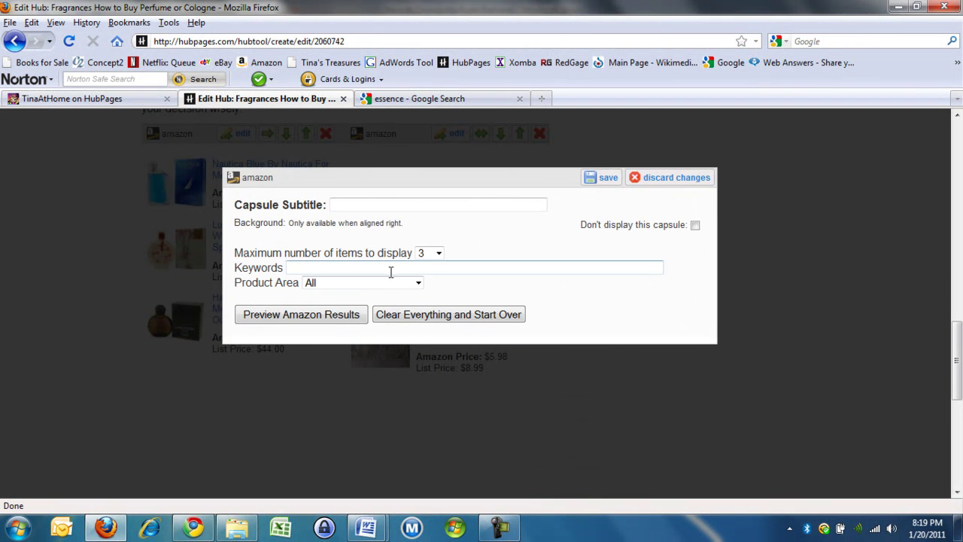
{"action": "left_click", "coordinate": [392, 267]}
{"action": "type", "text": "lol"}
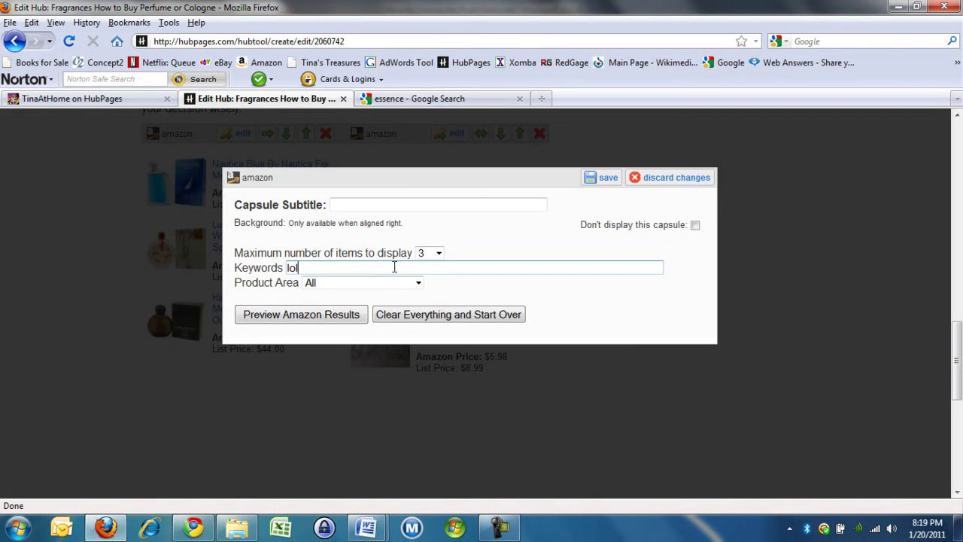
{"action": "type", "text": "ita"}
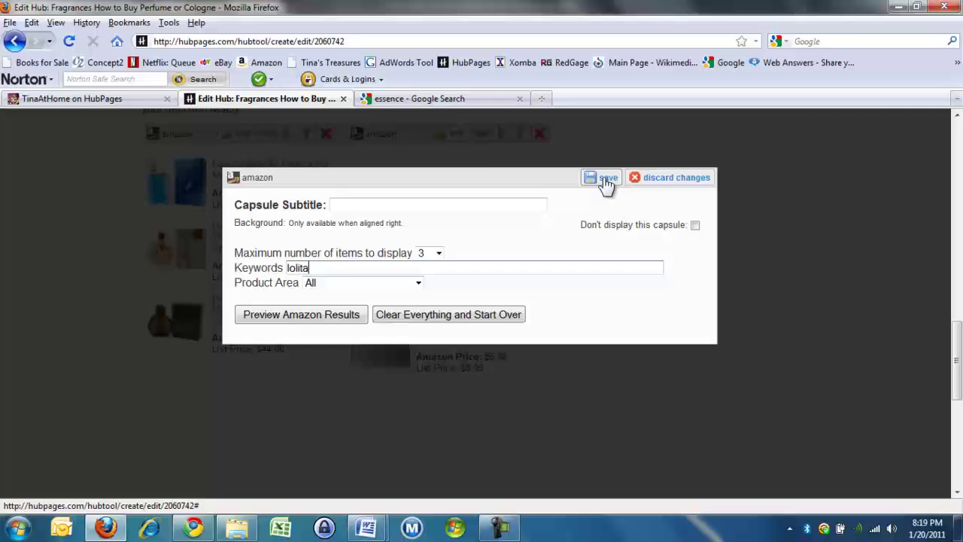
{"action": "left_click", "coordinate": [605, 178]}
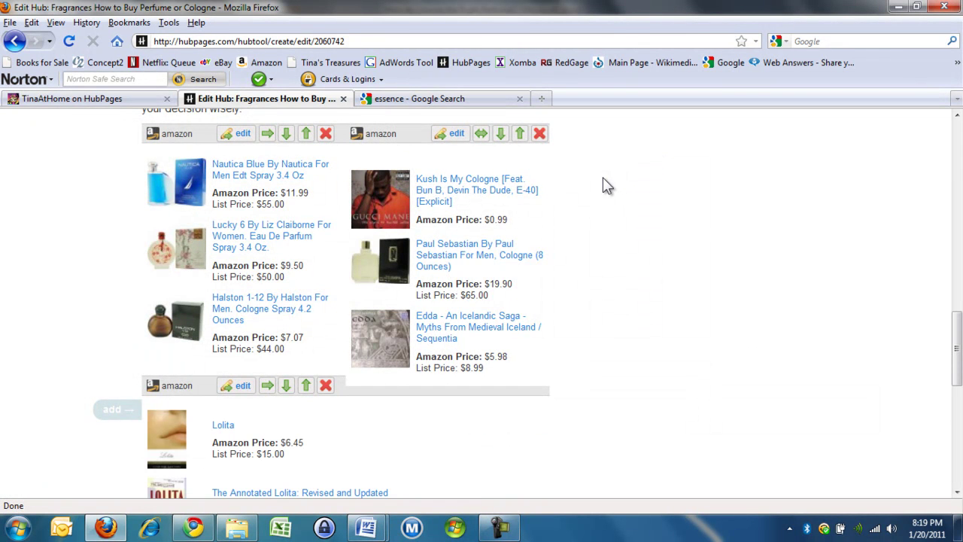
{"action": "scroll", "coordinate": [676, 299], "scroll_direction": "down", "scroll_amount": 2}
{"action": "scroll", "coordinate": [681, 303], "scroll_direction": "down", "scroll_amount": 2}
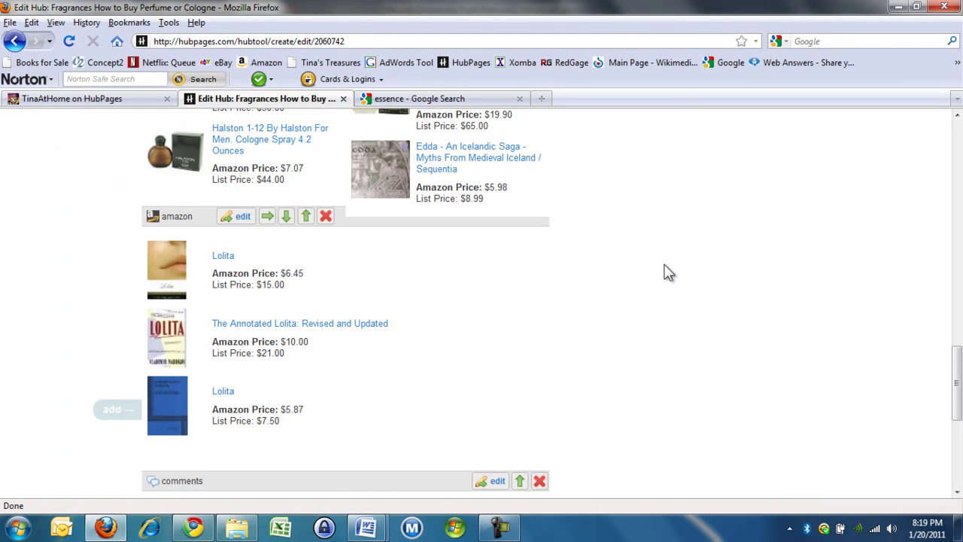
Step: Change the new capsule's keywords to 'lolita perfume' to list Lolita Lempicka fragrances
{"action": "left_click", "coordinate": [239, 218]}
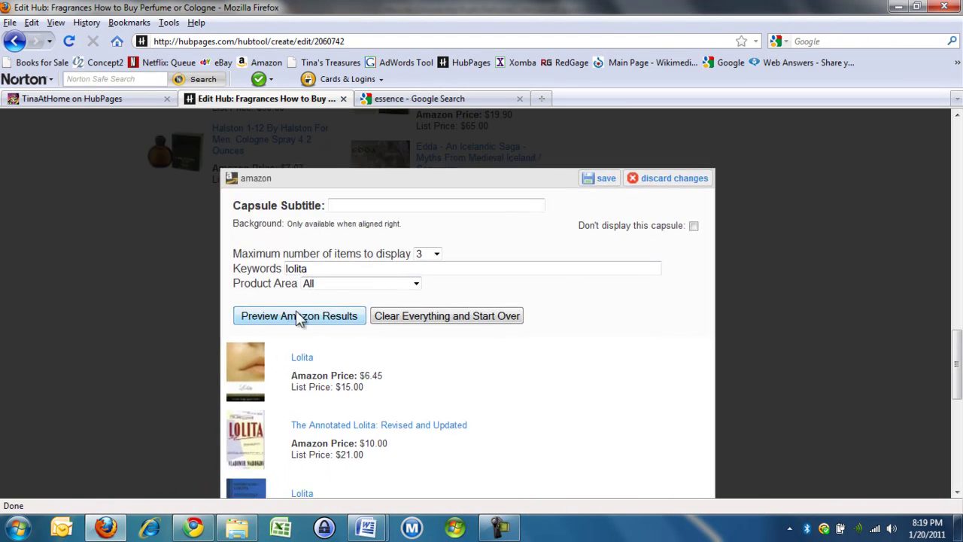
{"action": "left_click", "coordinate": [345, 268]}
{"action": "type", "text": "p"}
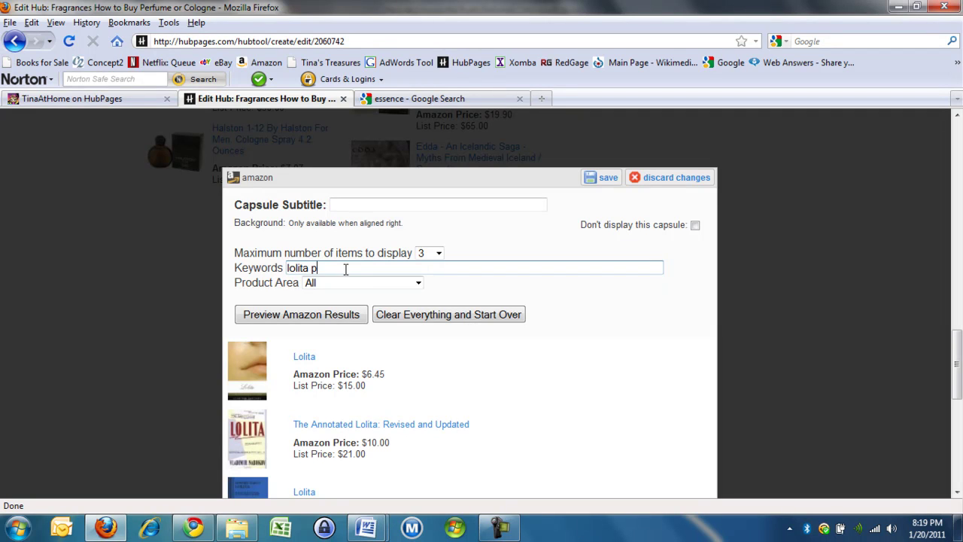
{"action": "type", "text": "erfume"}
{"action": "left_click", "coordinate": [606, 178]}
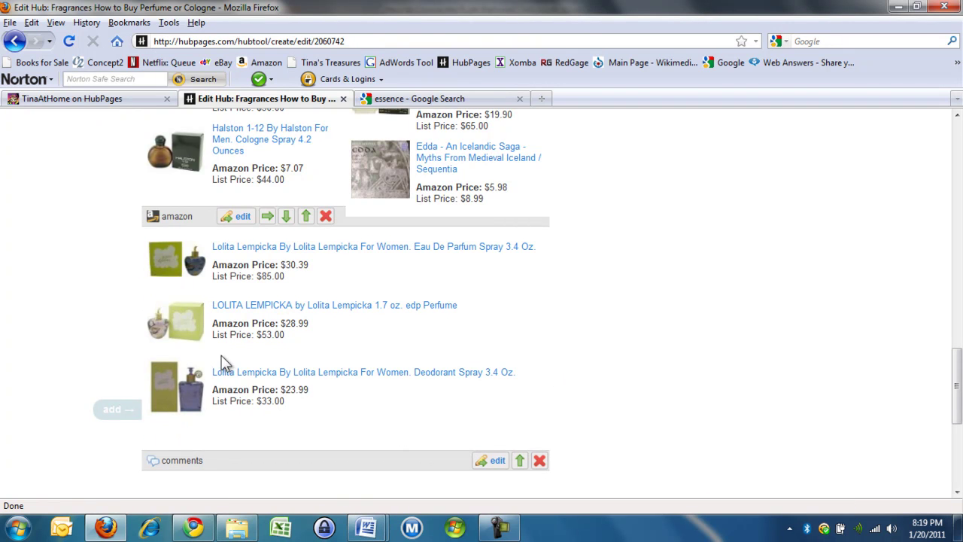
{"action": "left_click", "coordinate": [239, 217]}
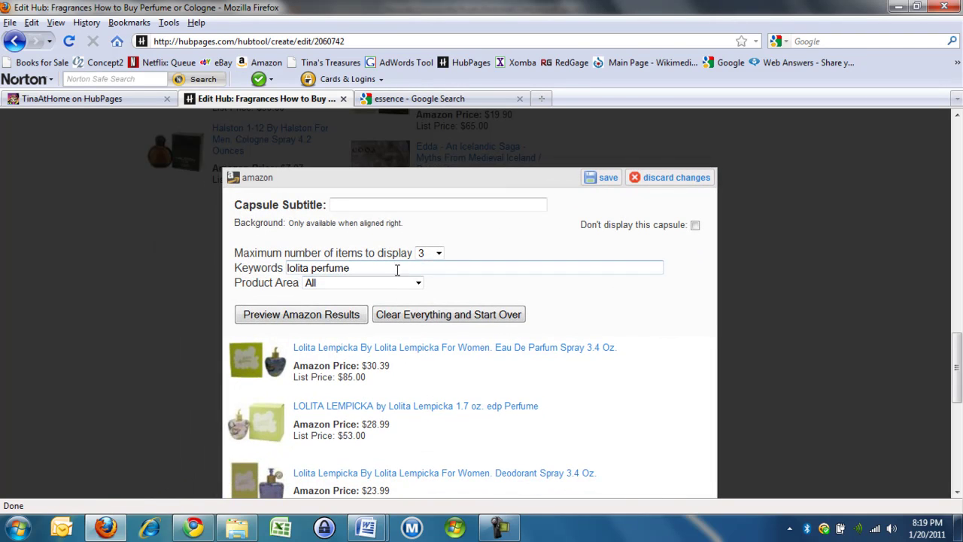